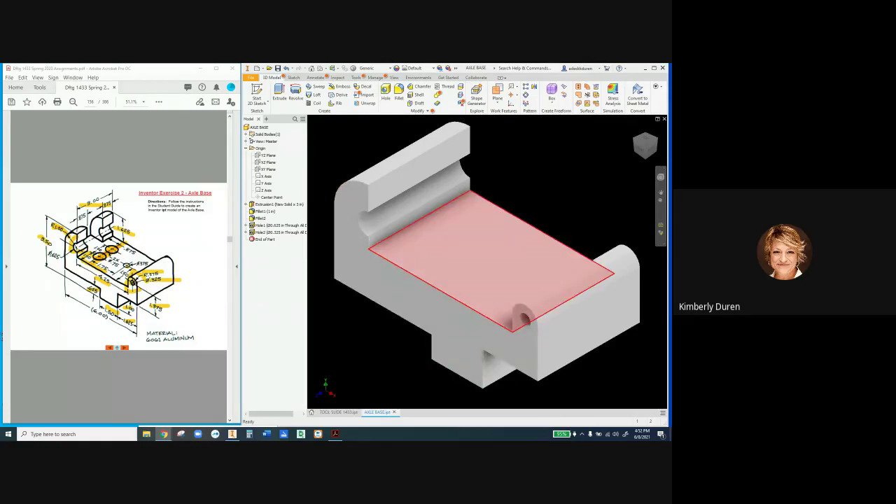
- Create a sketch on the base's flat upper face between the two uprights and slice the graphics at the sketch plane
{"action": "left_click", "coordinate": [483, 252]}
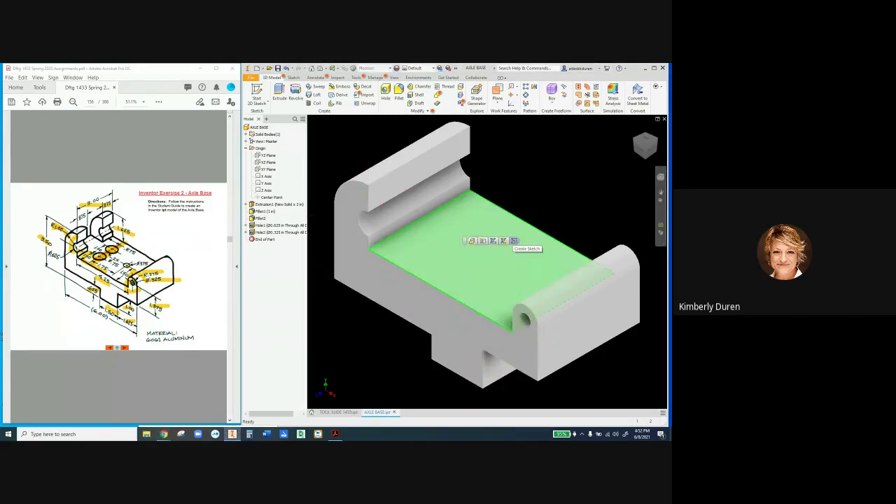
{"action": "key", "text": "s"}
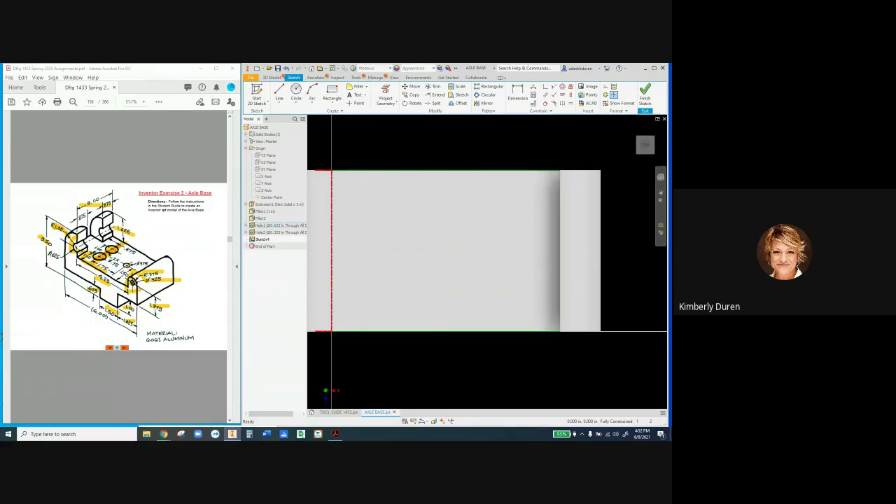
{"action": "scroll", "coordinate": [468, 157], "scroll_direction": "up", "scroll_amount": 2}
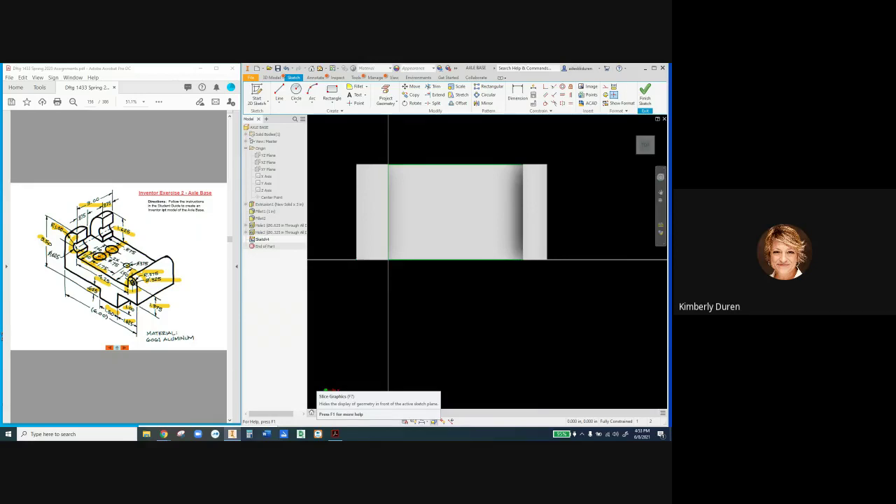
{"action": "left_click", "coordinate": [434, 420]}
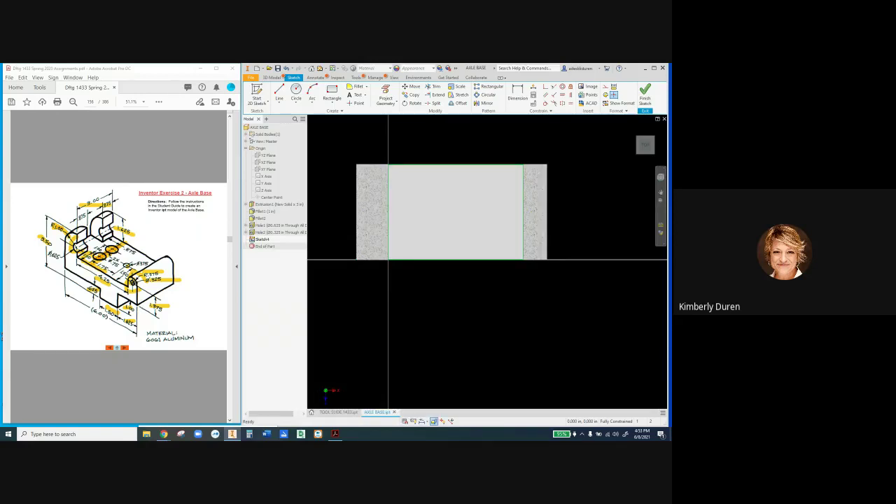
{"action": "scroll", "coordinate": [378, 193], "scroll_direction": "up", "scroll_amount": 3}
{"action": "scroll", "coordinate": [361, 169], "scroll_direction": "down", "scroll_amount": 3}
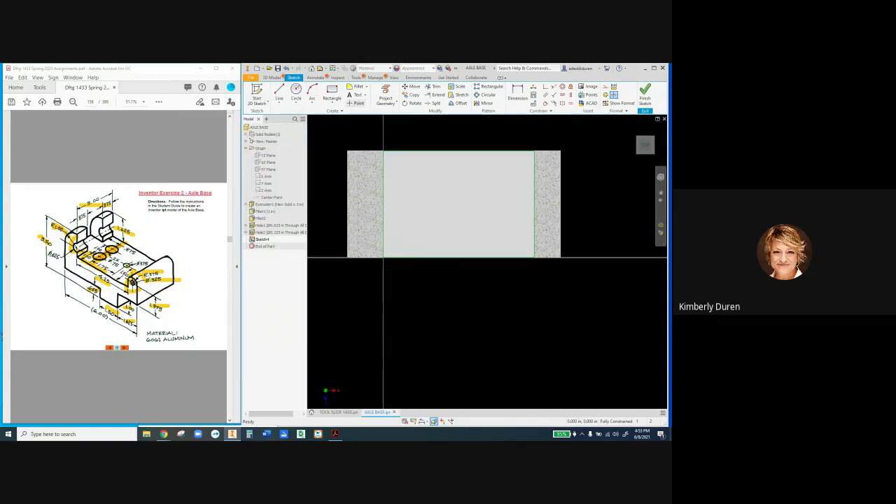
- Place three sketch points on the face: two near its left edge and one toward its right edge
{"action": "left_click", "coordinate": [296, 89]}
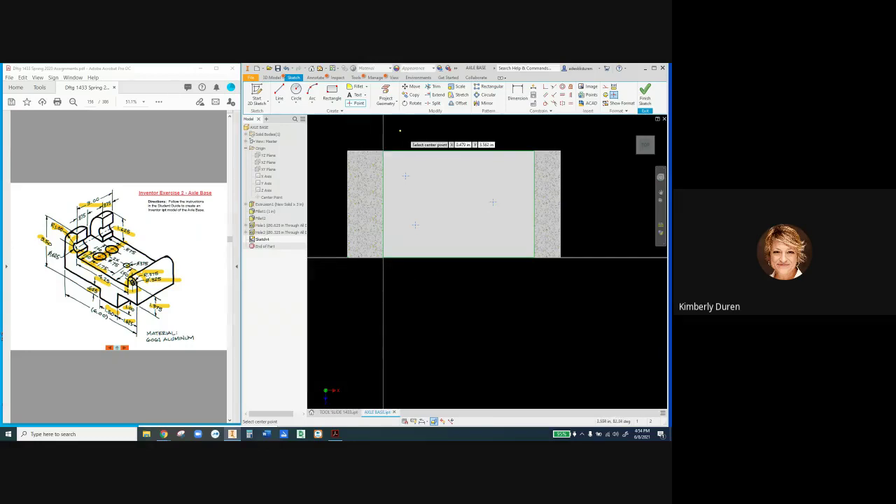
{"action": "key", "text": "Escape"}
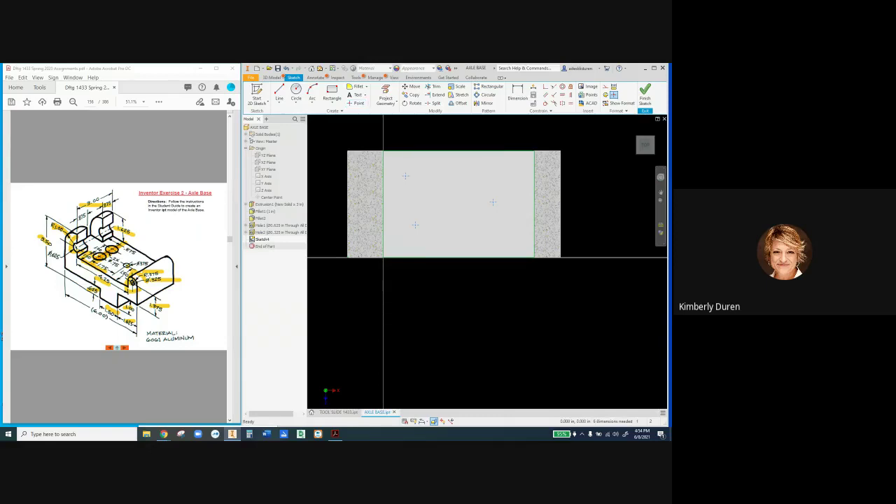
- Dimension the upper-left point horizontally from the face's left edge at .875 in
{"action": "left_click", "coordinate": [518, 93]}
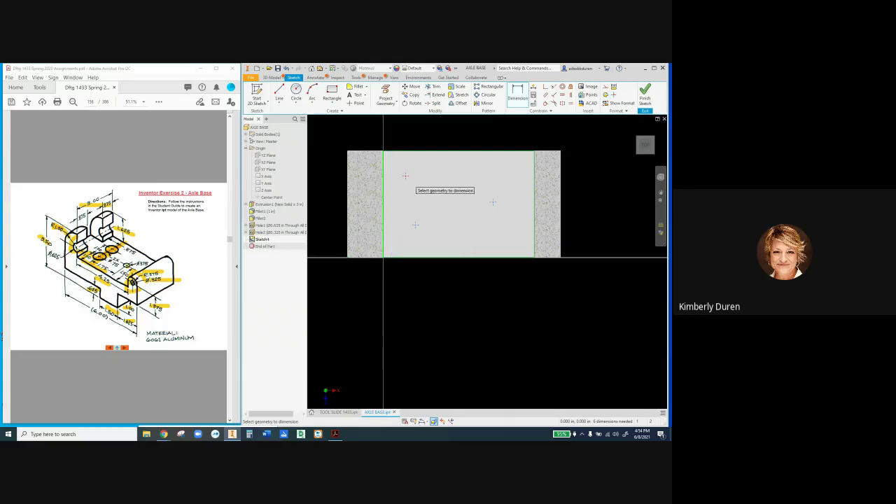
{"action": "left_click", "coordinate": [385, 159]}
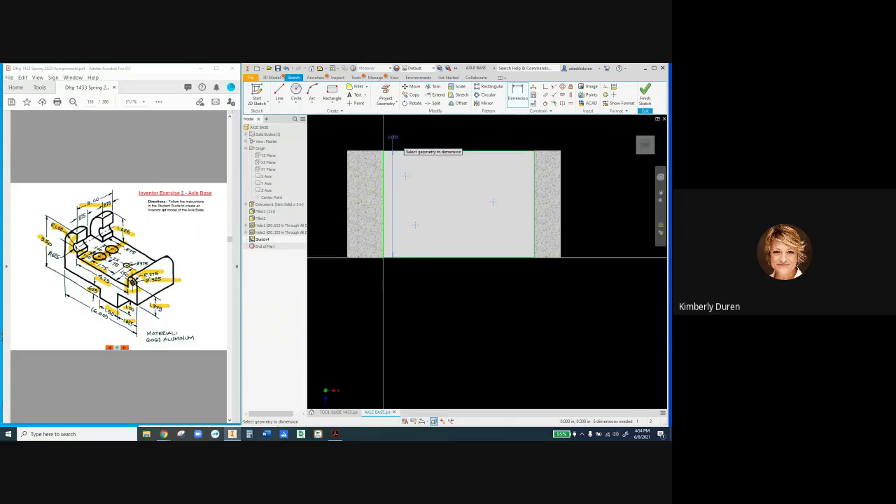
{"action": "key", "text": "Escape"}
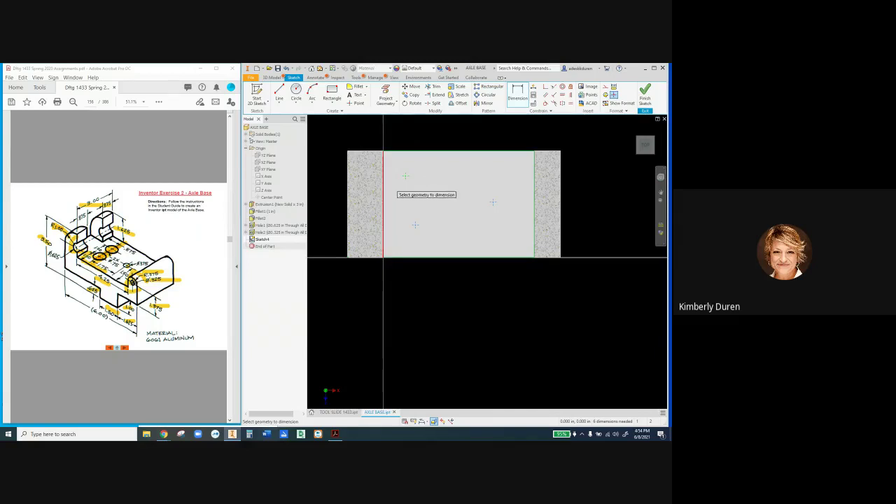
{"action": "left_click", "coordinate": [385, 192]}
{"action": "left_click", "coordinate": [405, 175]}
{"action": "left_click", "coordinate": [393, 134]}
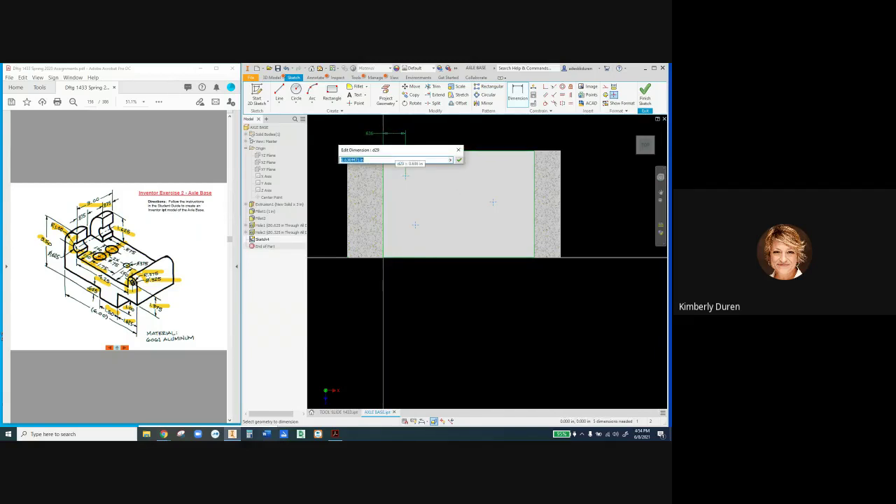
{"action": "key", "text": "BackSpace"}
{"action": "type", "text": ".875"}
{"action": "key", "text": "Return"}
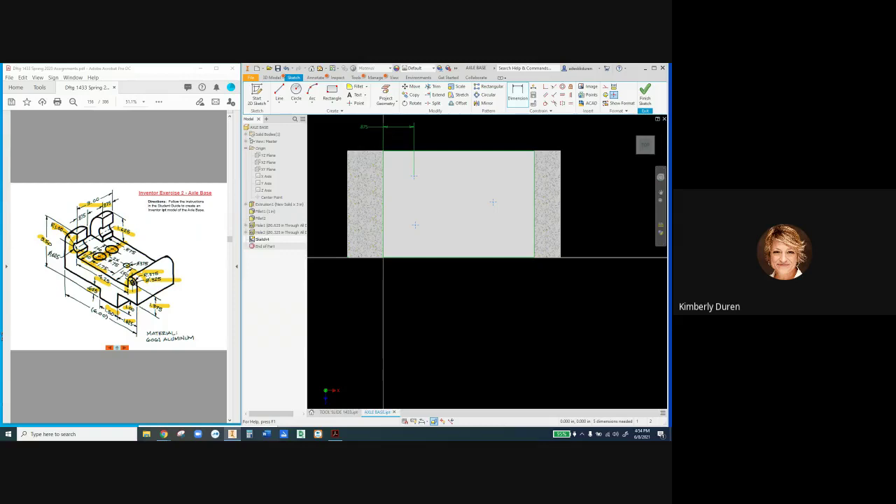
- Align the two left sketch points with a Vertical constraint
{"action": "left_click", "coordinate": [103, 254]}
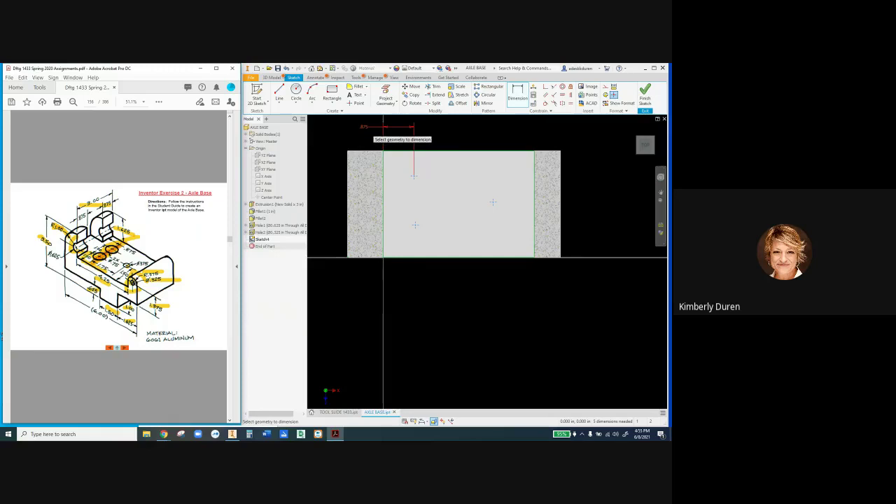
{"action": "left_click", "coordinate": [446, 138]}
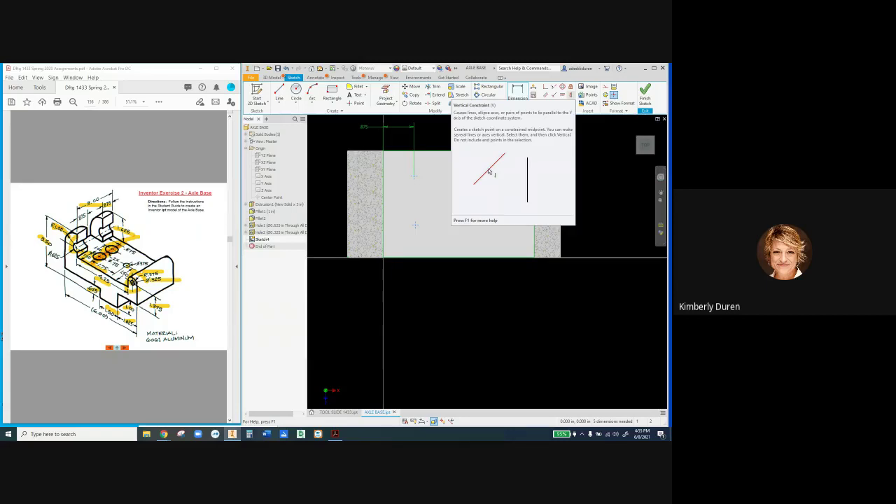
{"action": "left_click", "coordinate": [546, 95]}
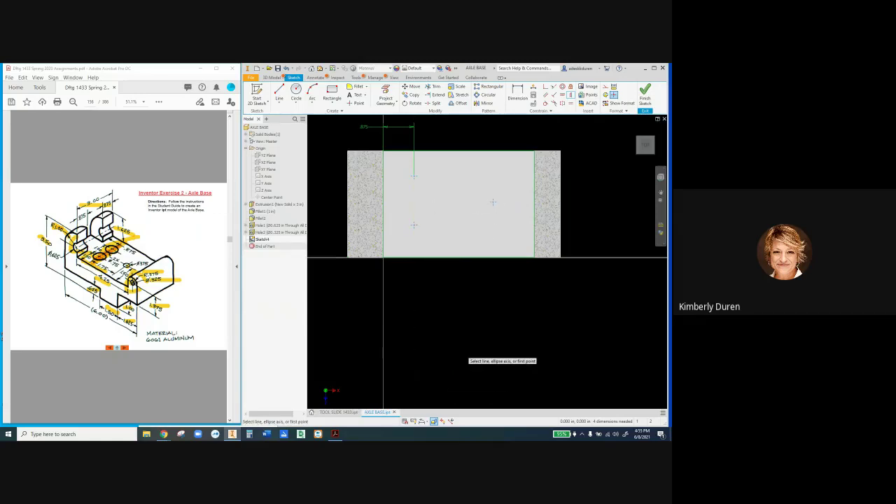
{"action": "key", "text": "Escape"}
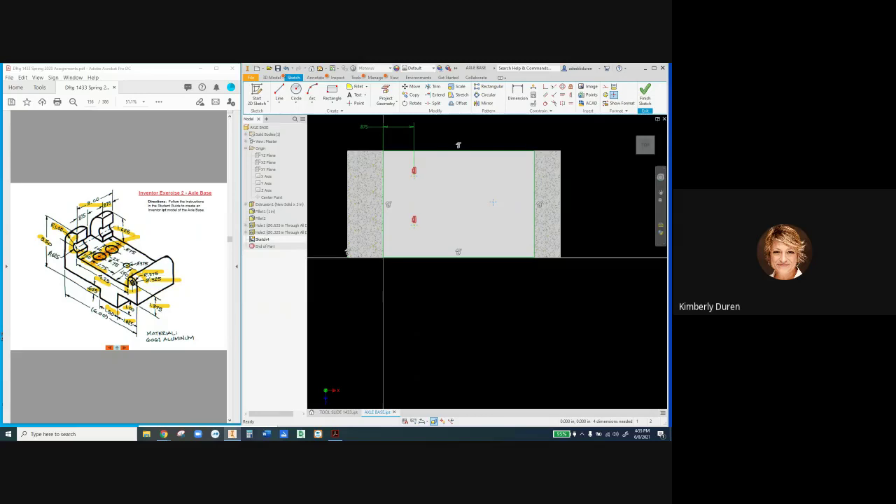
- Test the vertical alignment by changing the upper-left point's horizontal dimension to 1 in, and undo that change
{"action": "left_click", "coordinate": [364, 128]}
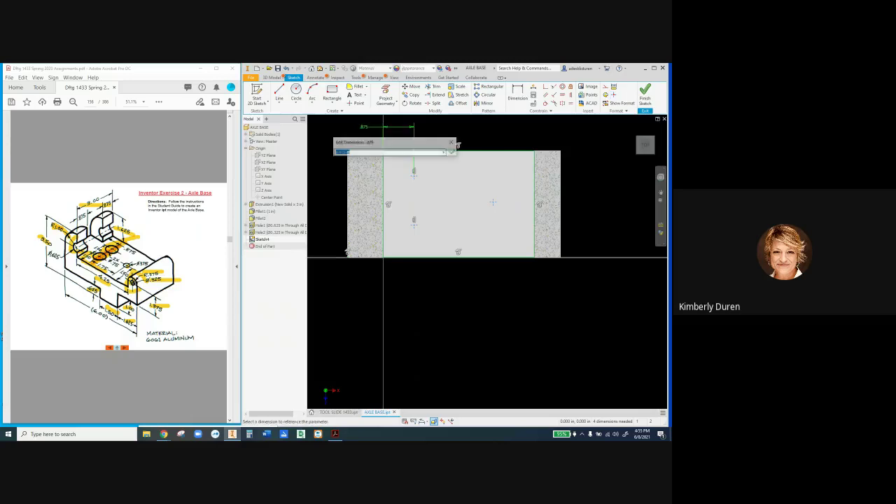
{"action": "type", "text": "1"}
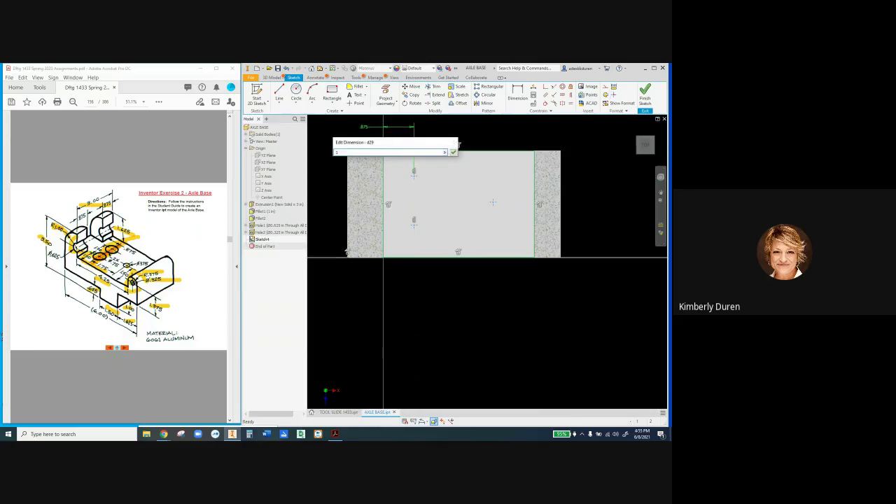
{"action": "key", "text": "Return"}
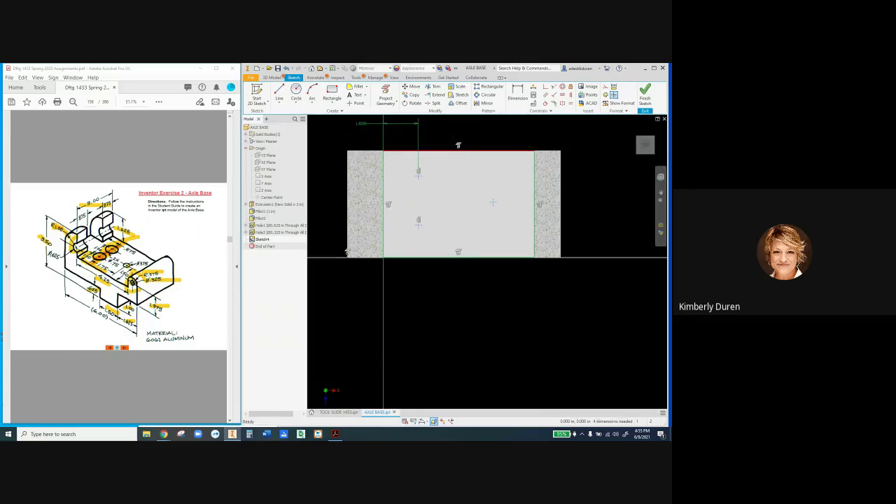
{"action": "key", "text": "ctrl+z"}
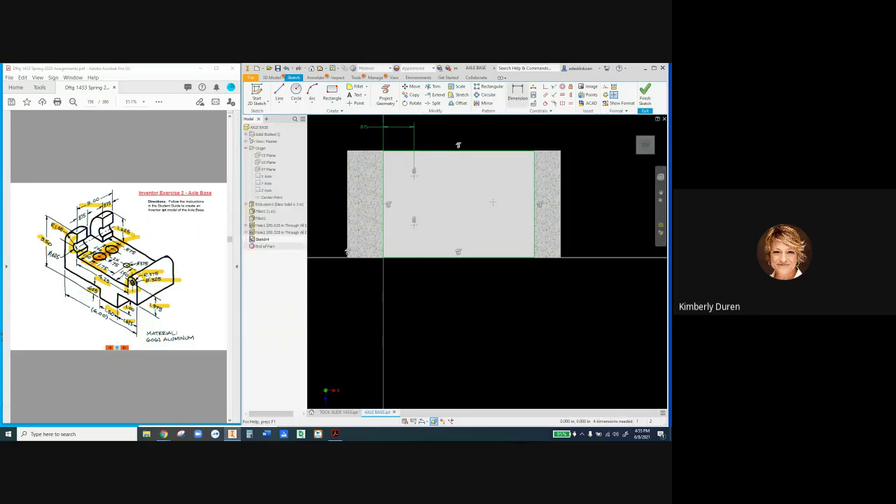
- Dimension the vertical spacing between the two left points at 1 in
{"action": "left_click", "coordinate": [518, 93]}
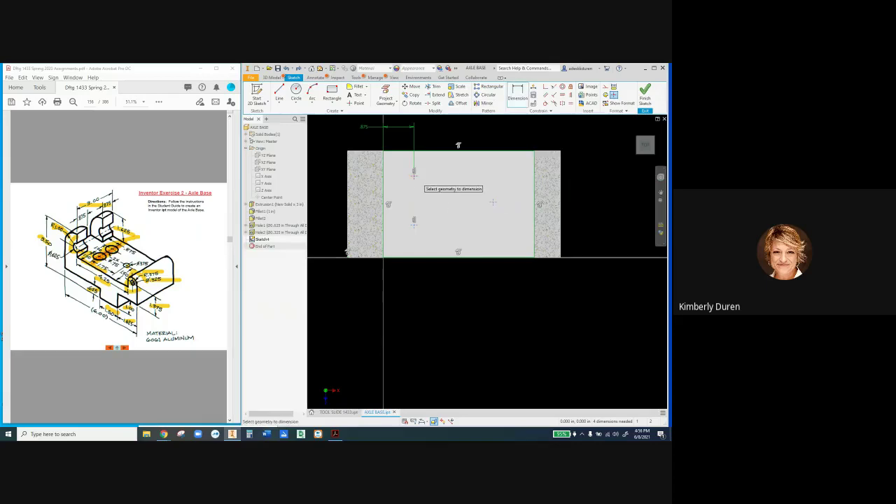
{"action": "left_click", "coordinate": [414, 221]}
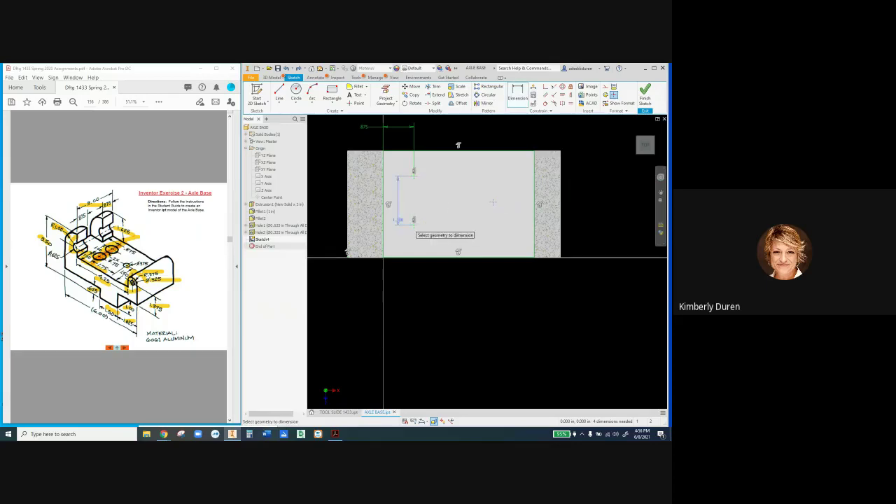
{"action": "left_click", "coordinate": [321, 201]}
{"action": "key", "text": "Return"}
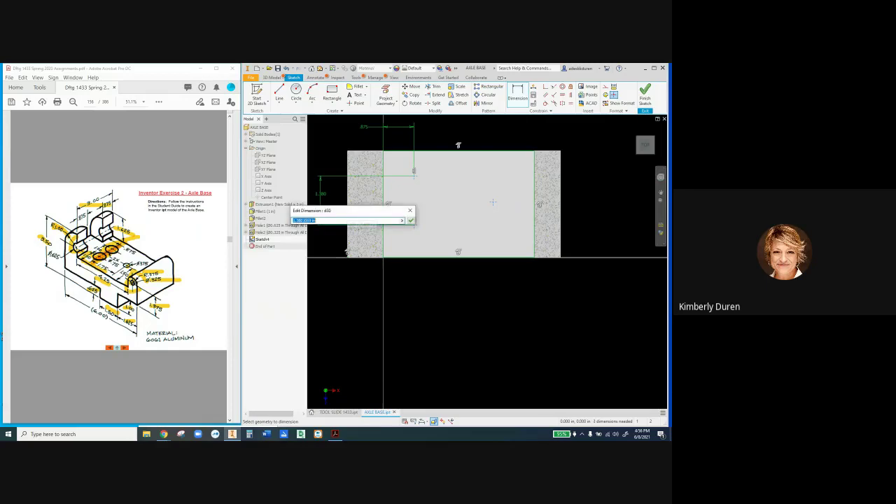
{"action": "type", "text": "1"}
{"action": "key", "text": "Return"}
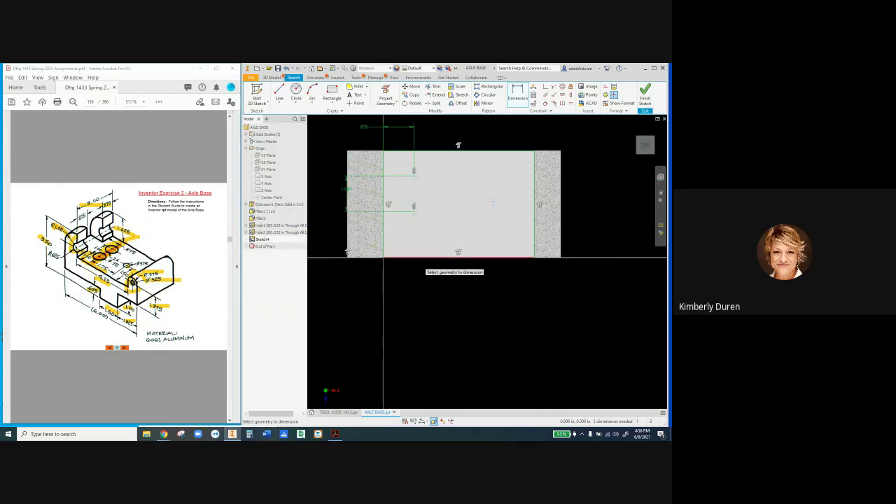
- Dimension the lower-left point from the face's bottom edge at 1 in
{"action": "left_click", "coordinate": [447, 257]}
{"action": "left_click", "coordinate": [413, 206]}
{"action": "left_click", "coordinate": [323, 245]}
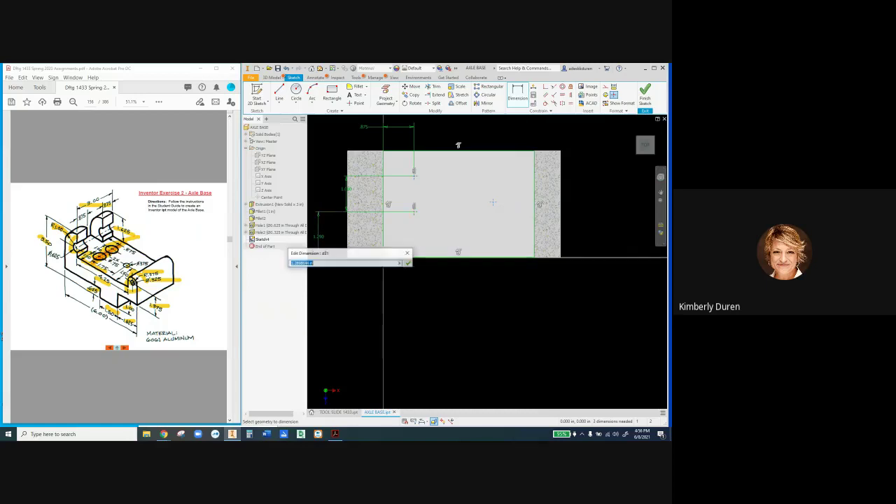
{"action": "type", "text": "1"}
{"action": "key", "text": "Return"}
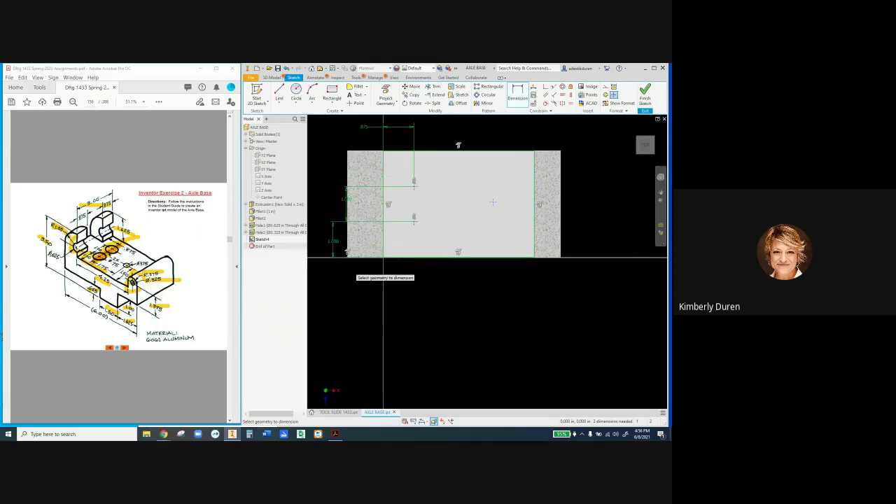
- Move the spacing dimension between the two left points into line with the bottom-edge dimension below it
{"action": "left_click", "coordinate": [348, 204]}
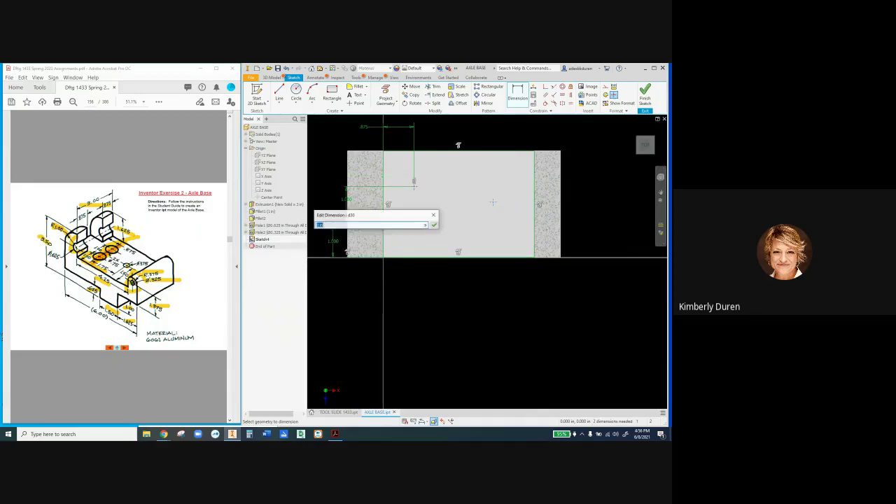
{"action": "key", "text": "Return"}
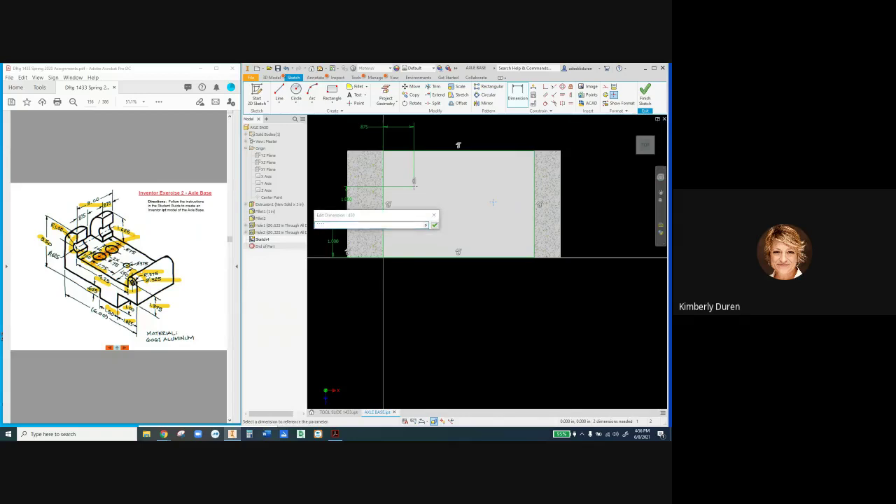
{"action": "key", "text": "Escape"}
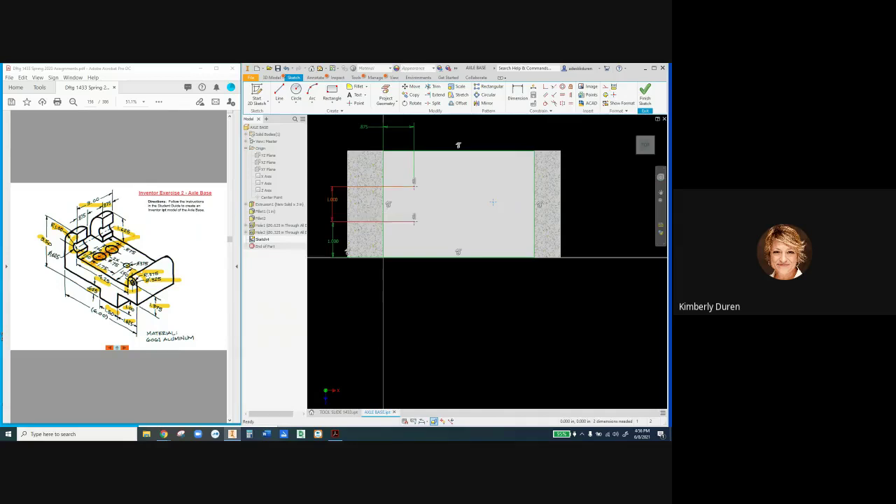
{"action": "left_click_drag", "start_coordinate": [348, 204], "coordinate": [333, 203]}
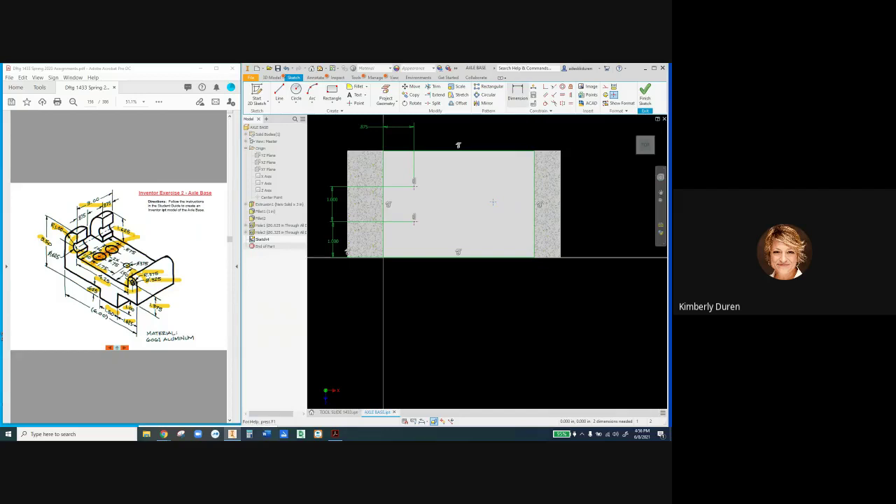
- Dimension the right point vertically from the face's bottom edge at 1.5 in
{"action": "left_click", "coordinate": [518, 94]}
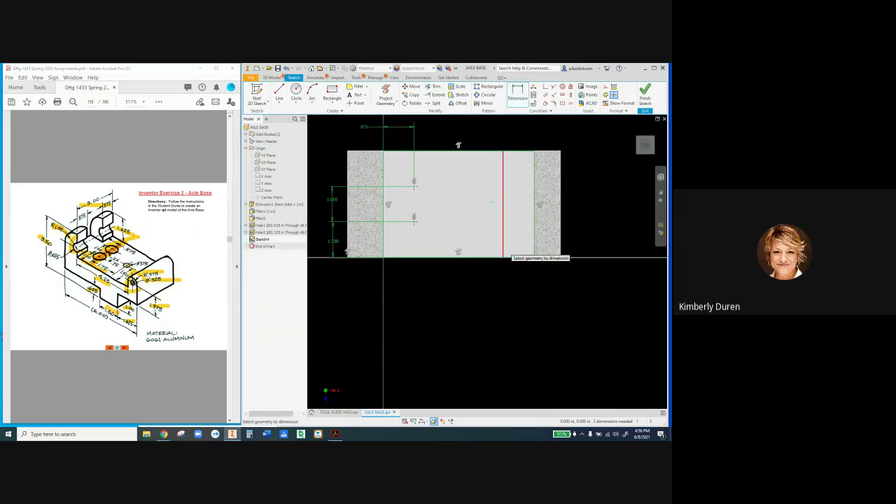
{"action": "left_click", "coordinate": [507, 258]}
{"action": "left_click", "coordinate": [492, 202]}
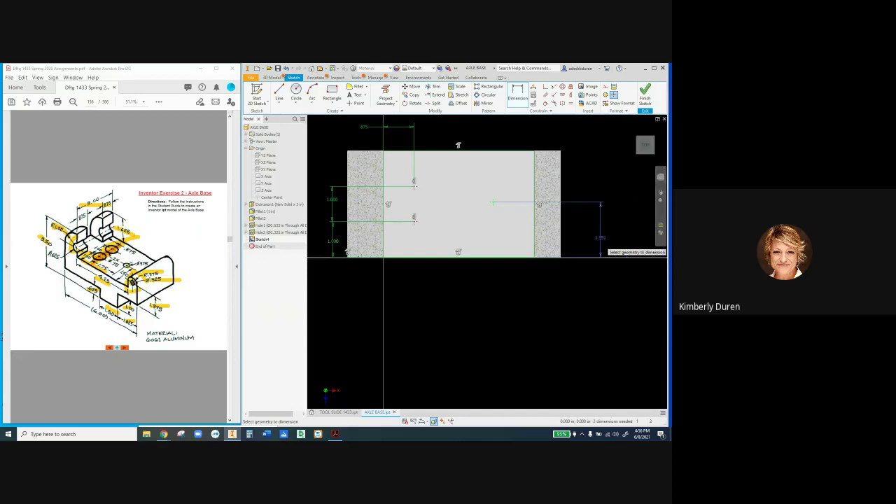
{"action": "left_click", "coordinate": [599, 241]}
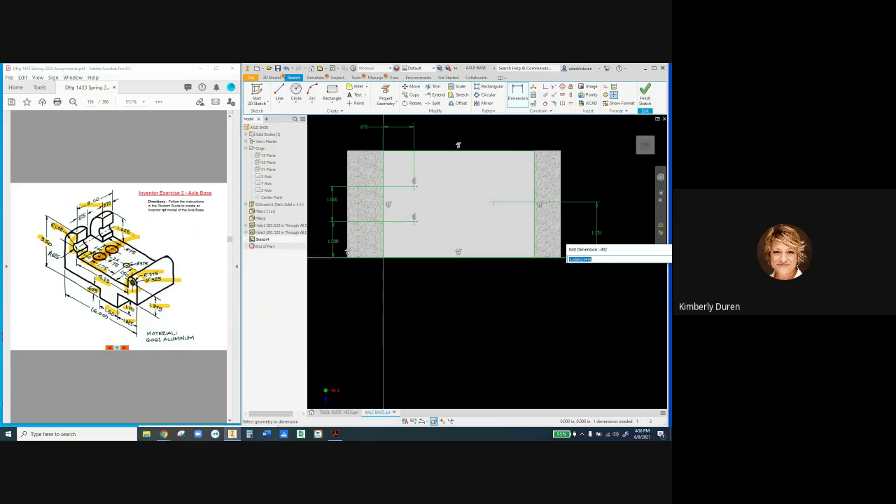
{"action": "type", "text": "1.5"}
{"action": "key", "text": "Return"}
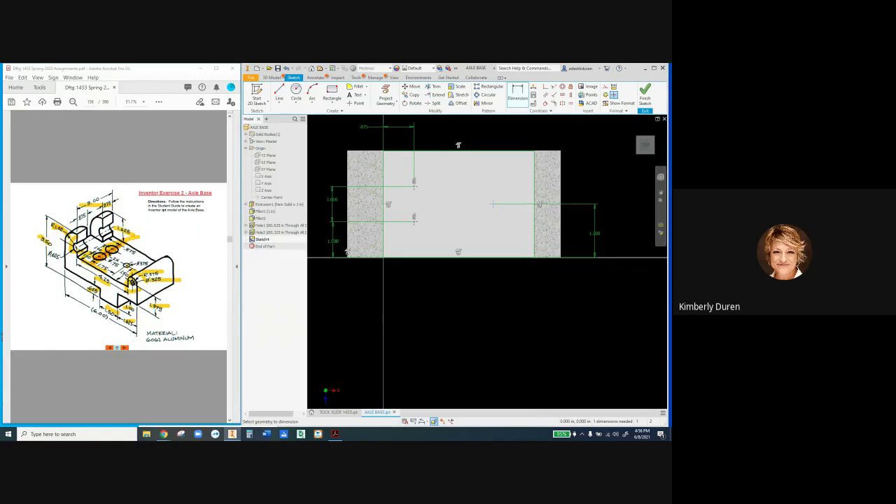
{"action": "key", "text": "alt+Tab"}
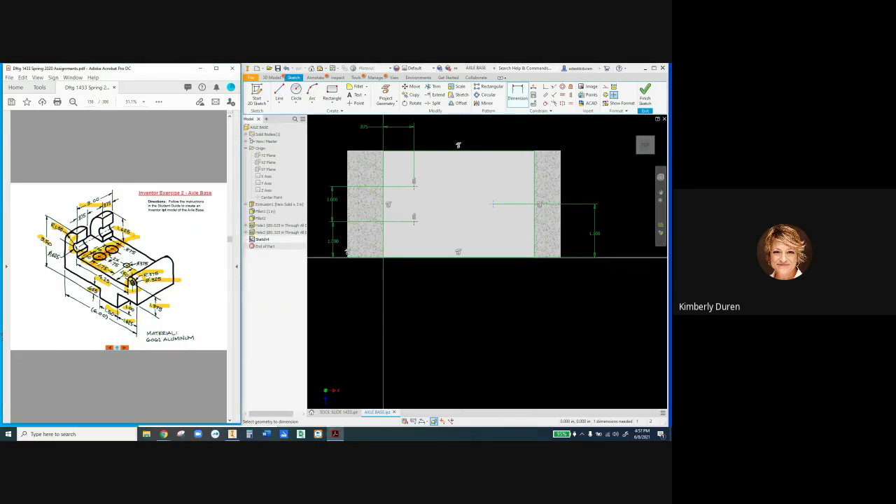
- Dimension the horizontal distance between the lower-left point and the right point at 1.75 in
{"action": "key", "text": "alt+Tab"}
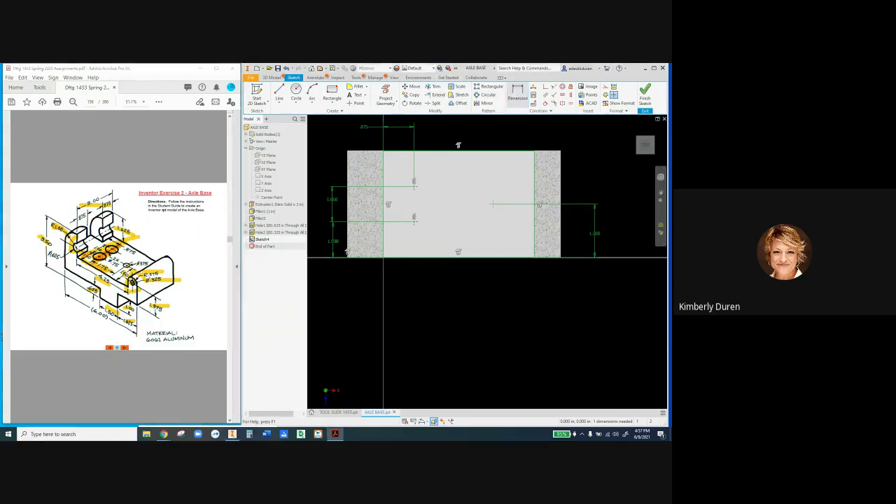
{"action": "left_click", "coordinate": [414, 219]}
{"action": "left_click", "coordinate": [493, 205]}
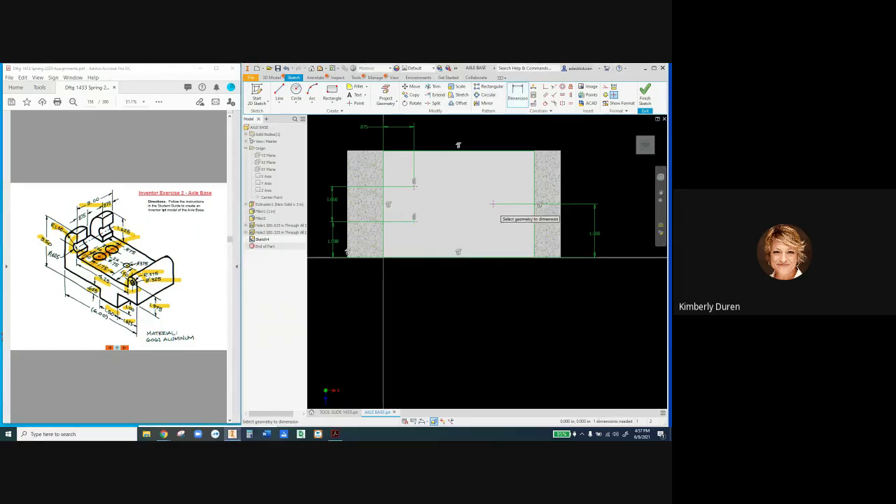
{"action": "left_click", "coordinate": [457, 282]}
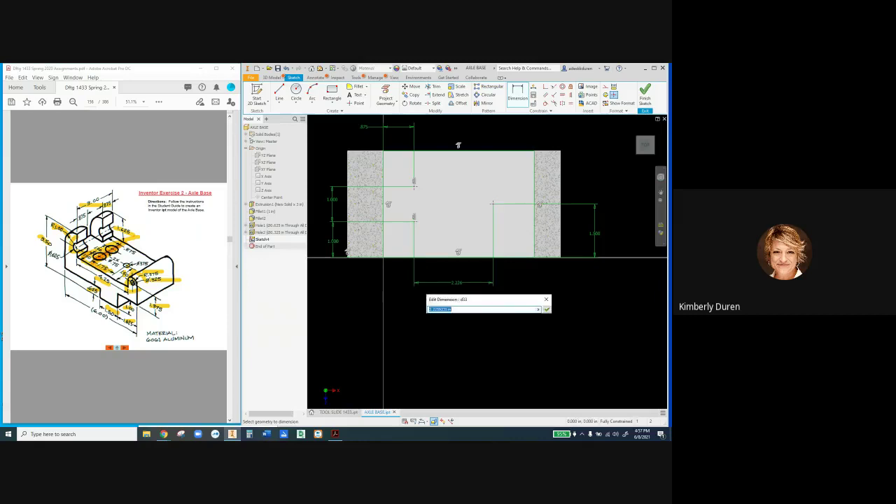
{"action": "type", "text": "1.75"}
{"action": "key", "text": "Return"}
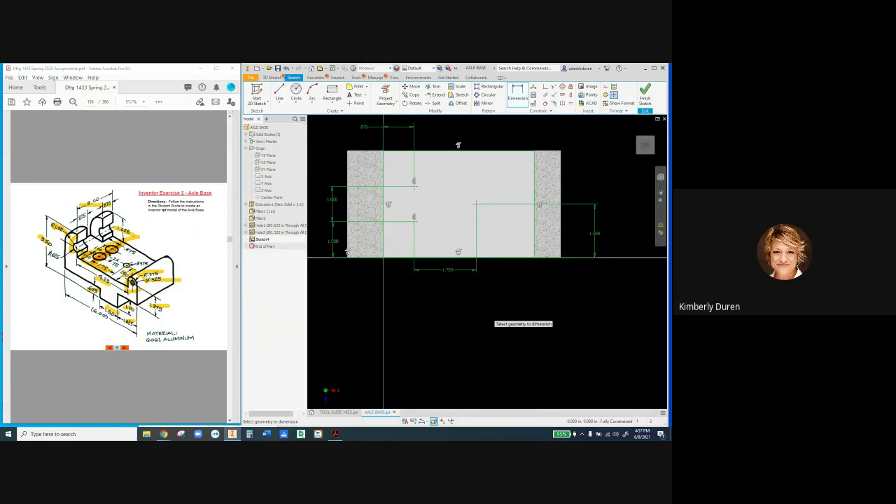
{"action": "key", "text": "Escape"}
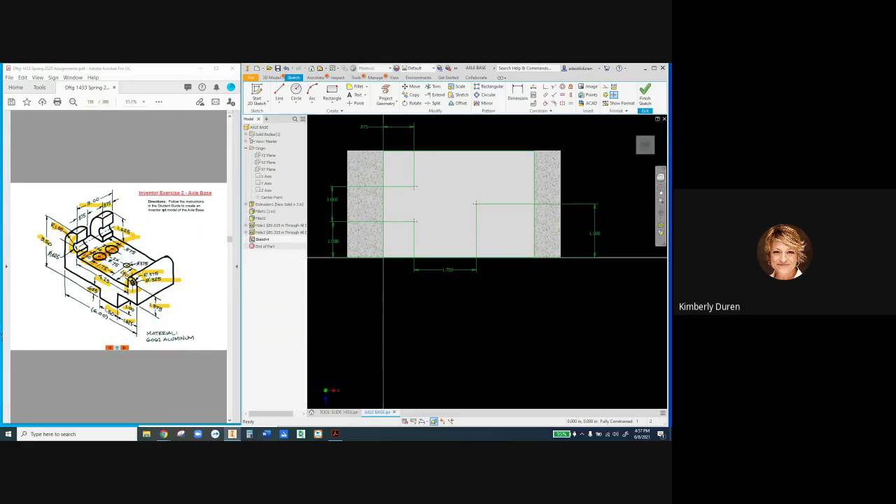
- Create 0.75 in diameter through-all holes at the two left sketch points, excluding the right point, and start another hole
{"action": "left_click", "coordinate": [634, 129]}
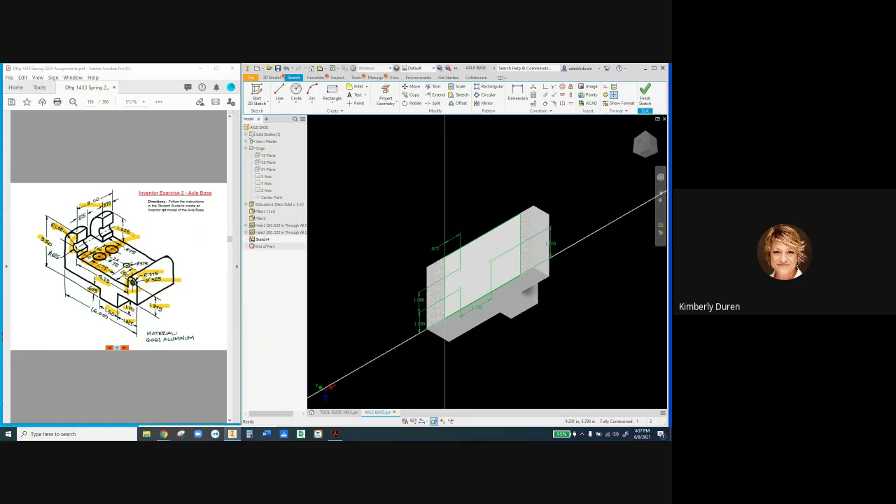
{"action": "key", "text": "h"}
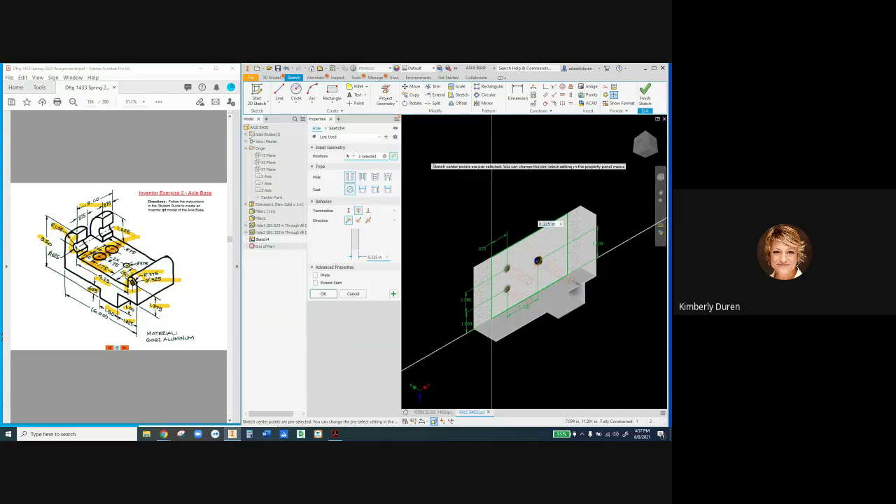
{"action": "left_click_drag", "start_coordinate": [317, 118], "coordinate": [339, 149]}
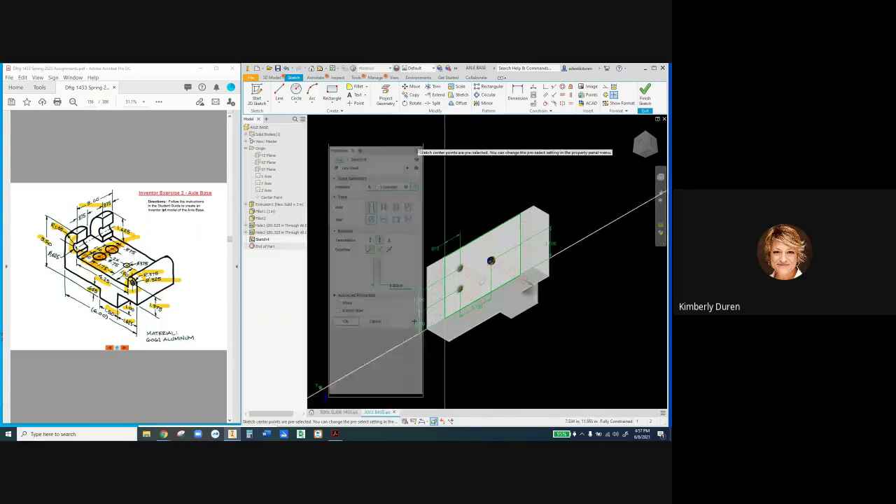
{"action": "left_click_drag", "start_coordinate": [417, 149], "coordinate": [417, 147]}
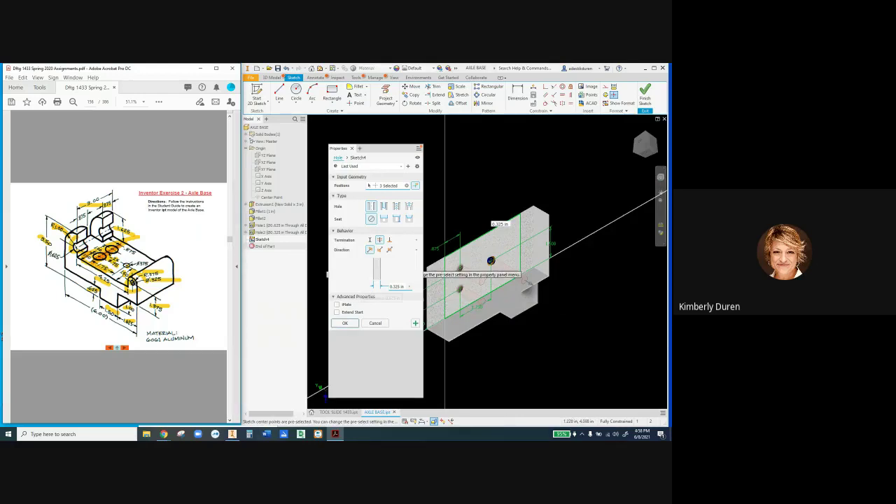
{"action": "type", "text": ".75"}
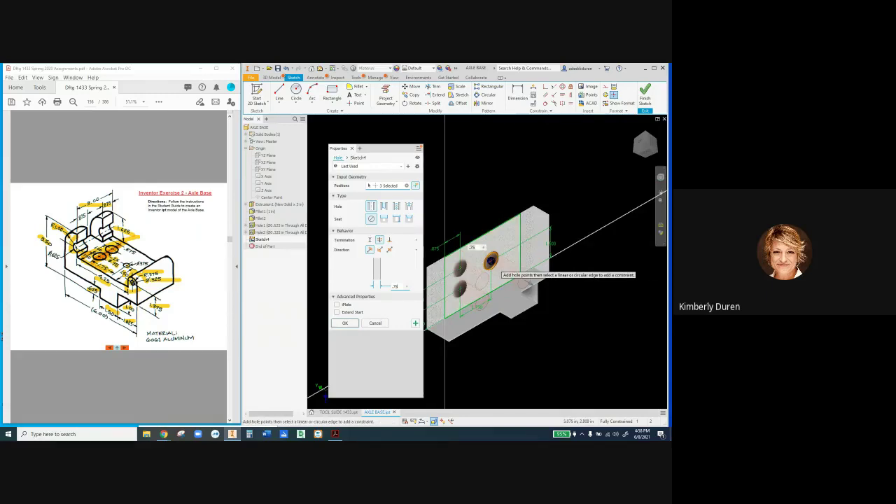
{"action": "left_click", "coordinate": [491, 261], "text": "ctrl"}
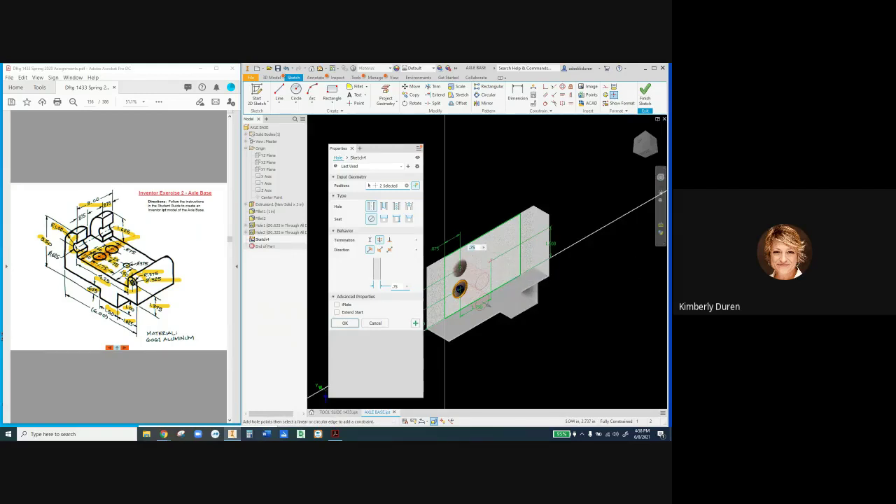
{"action": "mouse_move", "coordinate": [490, 261]}
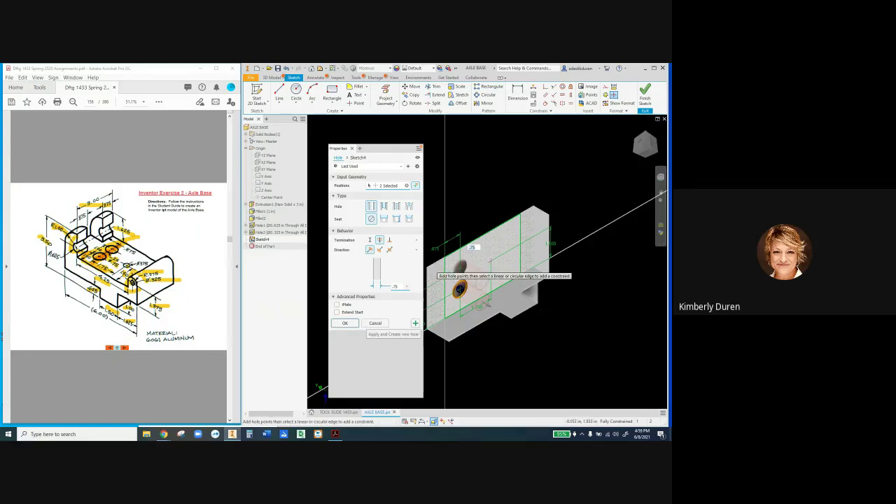
{"action": "left_click", "coordinate": [415, 322]}
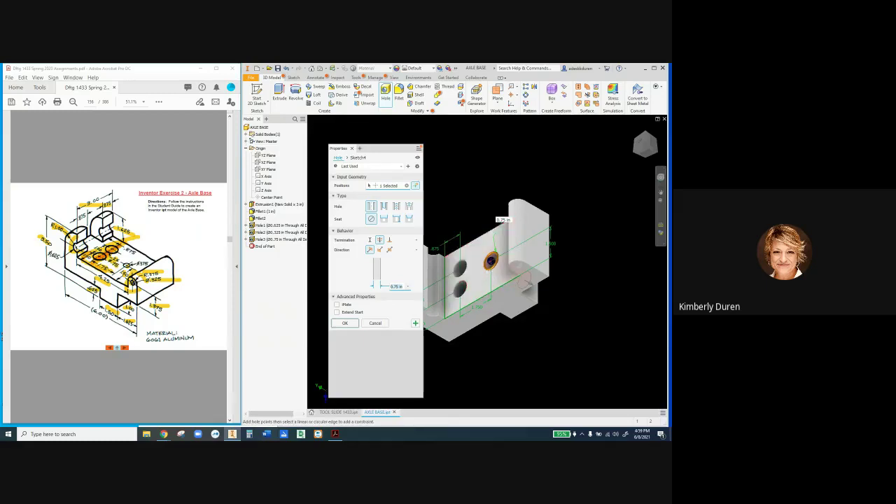
- Create a 0.375 in diameter through-all hole at the remaining right sketch point
{"action": "left_click", "coordinate": [491, 261], "text": "ctrl"}
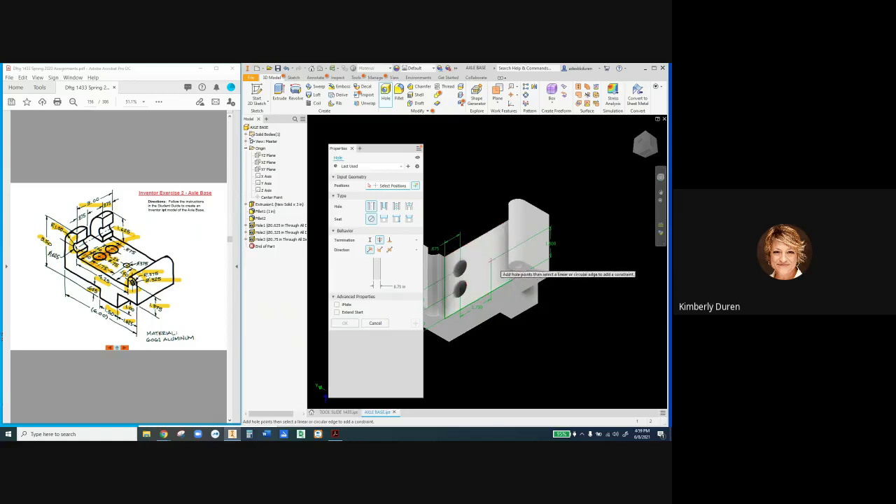
{"action": "left_click", "coordinate": [490, 261]}
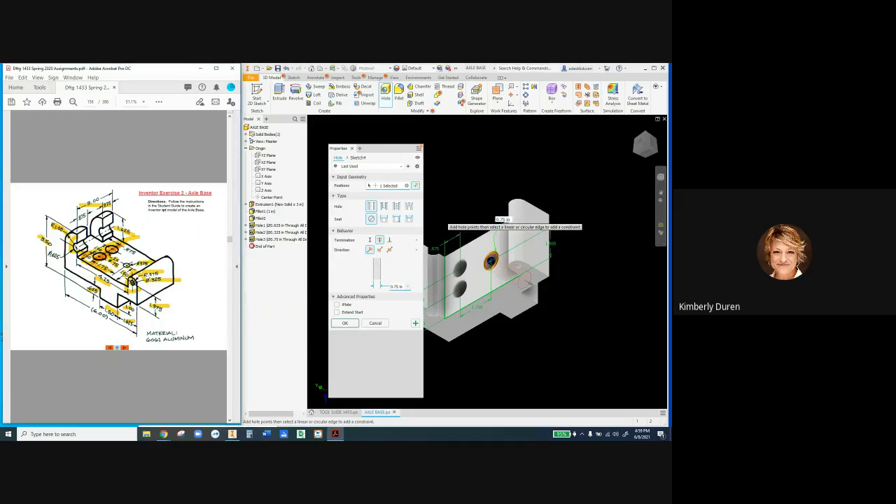
{"action": "left_click", "coordinate": [422, 274]}
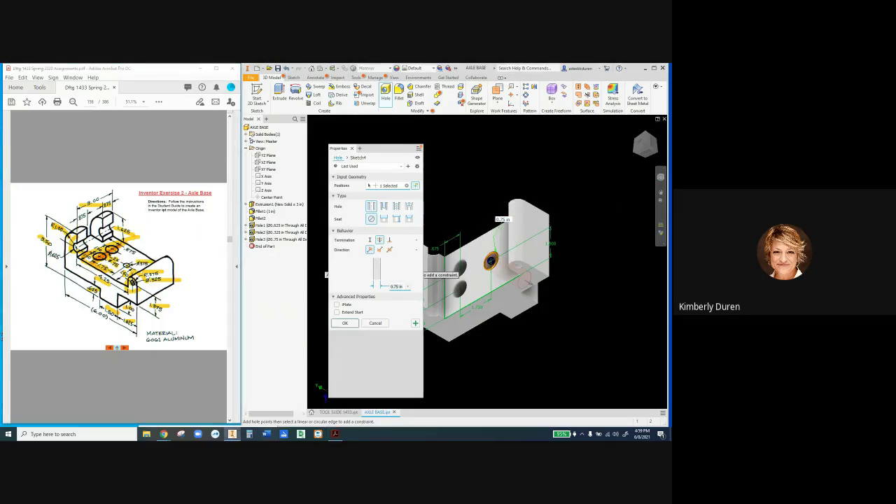
{"action": "type", "text": ".375"}
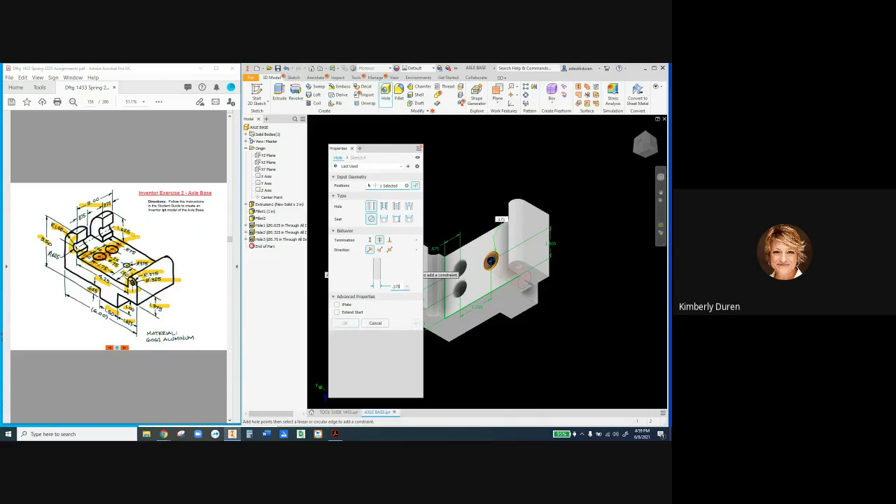
{"action": "key", "text": "Return"}
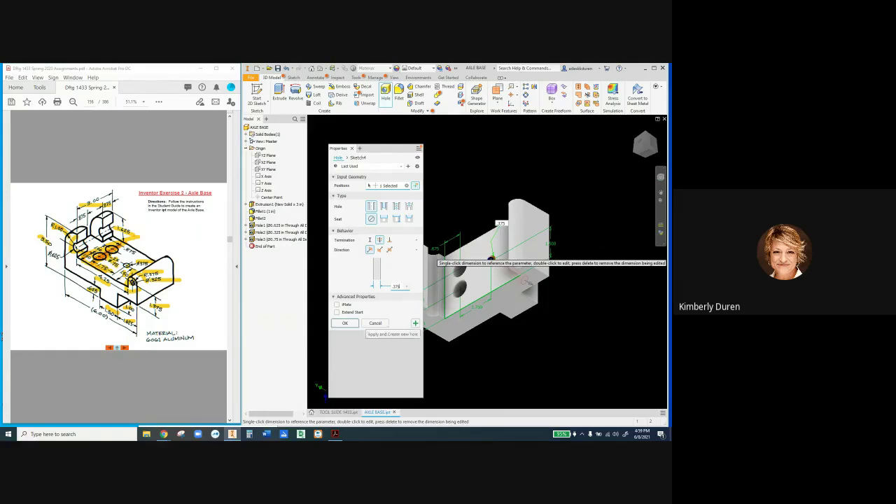
{"action": "left_click", "coordinate": [345, 323]}
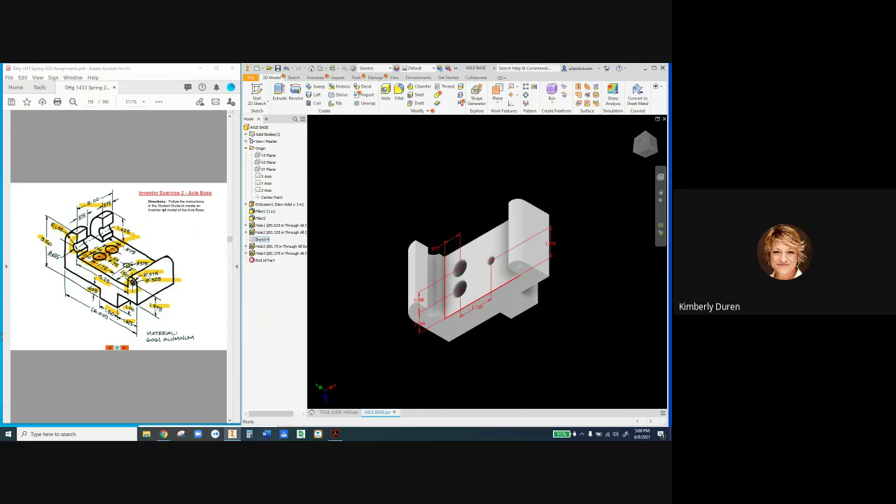
- Examine in the model tree how the 0.75 in and 0.375 in hole features relate to their shared sketch, compared with the earlier hole features
{"action": "left_click", "coordinate": [246, 246]}
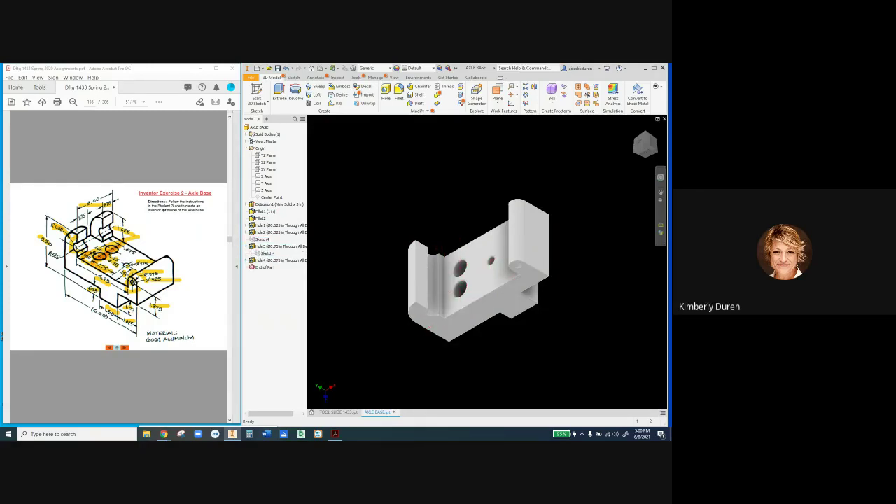
{"action": "left_click", "coordinate": [246, 259]}
{"action": "left_click", "coordinate": [246, 260]}
{"action": "left_click", "coordinate": [246, 246]}
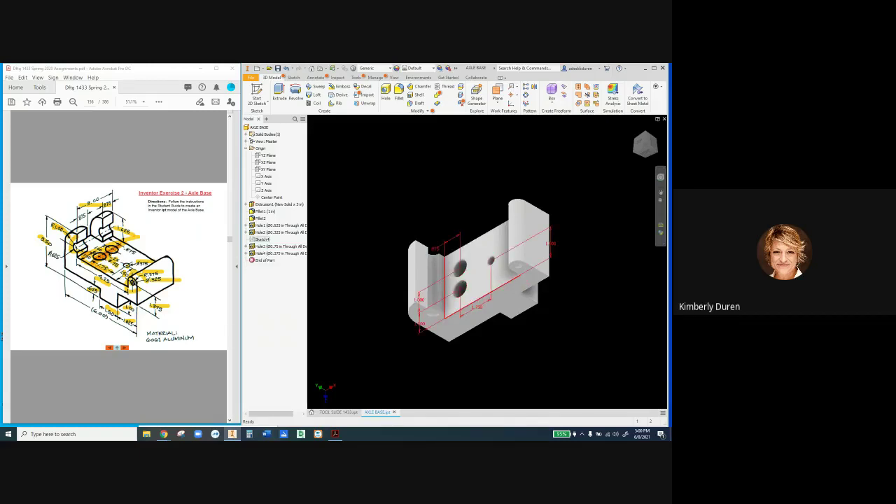
{"action": "left_click", "coordinate": [262, 239]}
{"action": "right_click", "coordinate": [264, 239]}
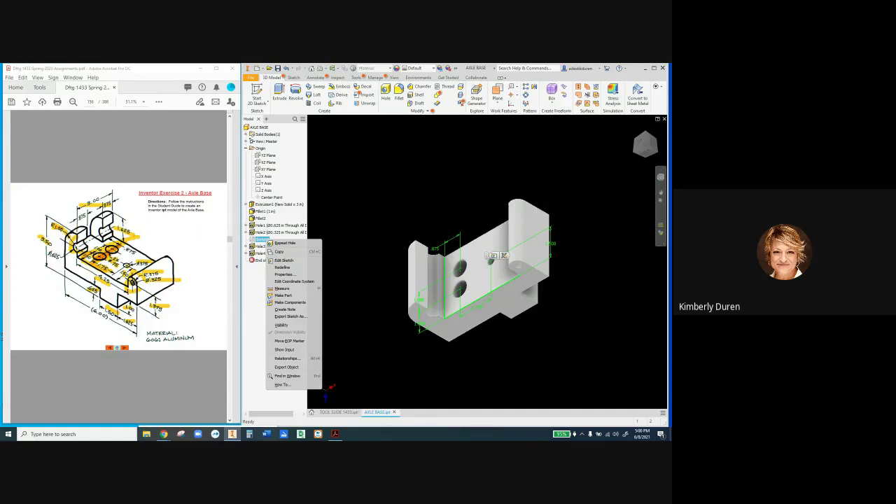
{"action": "key", "text": "Escape"}
{"action": "key", "text": "Escape"}
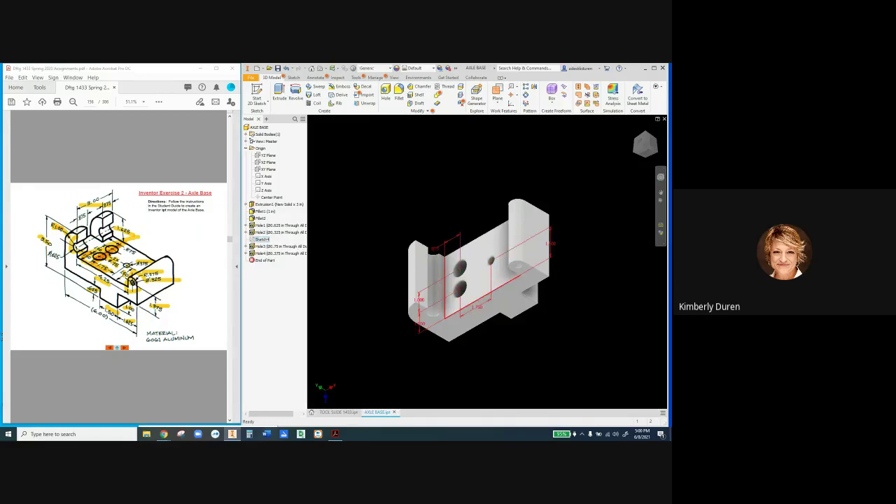
{"action": "left_click", "coordinate": [252, 245]}
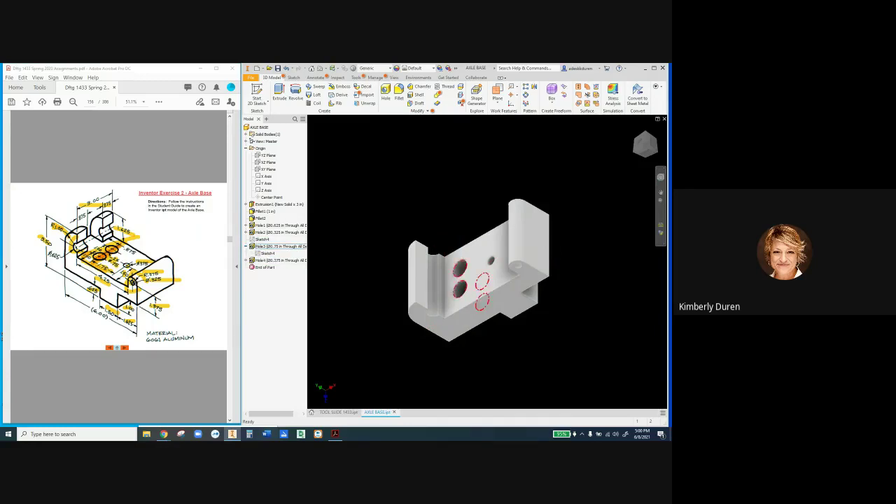
{"action": "left_click", "coordinate": [252, 260]}
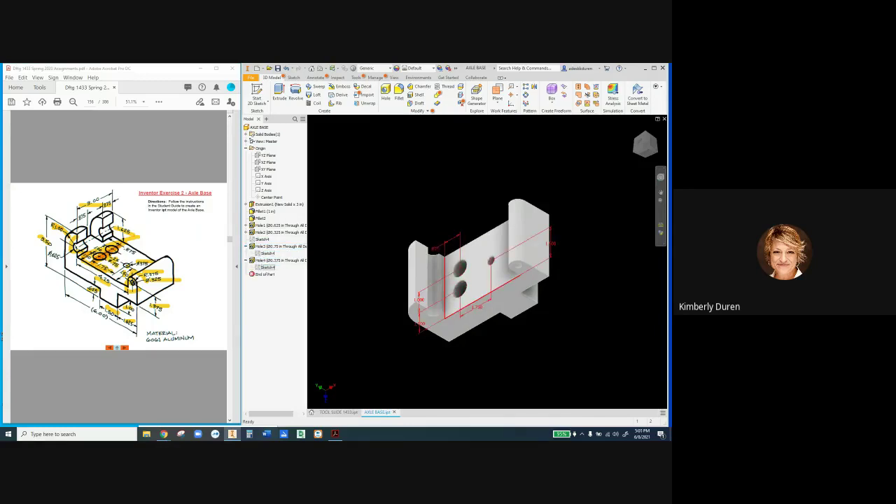
{"action": "left_click", "coordinate": [251, 259]}
{"action": "left_click", "coordinate": [252, 245]}
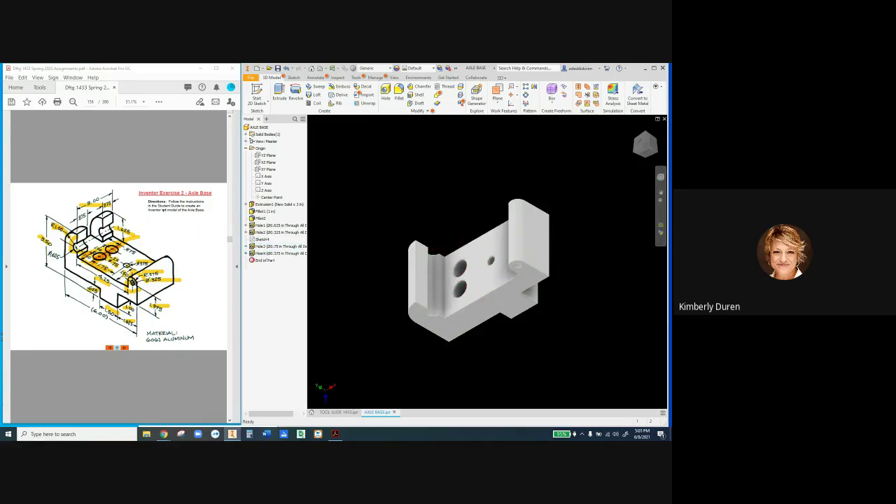
{"action": "left_click", "coordinate": [276, 224]}
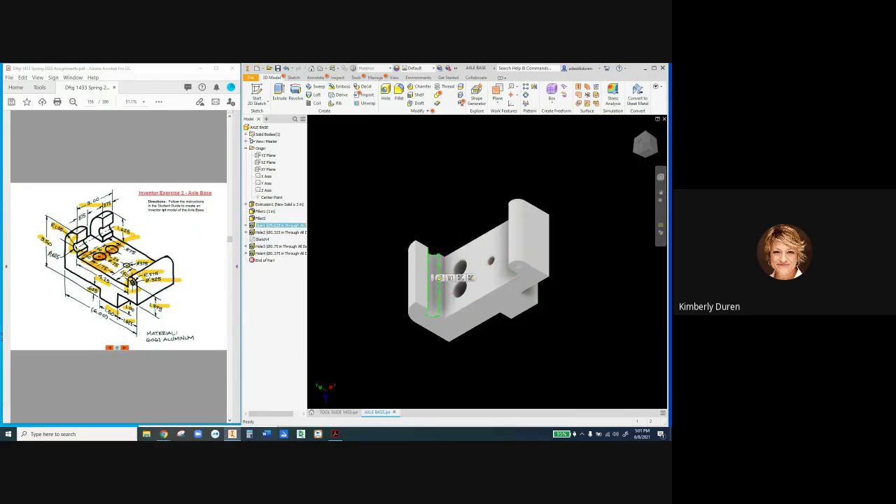
{"action": "key", "text": "Escape"}
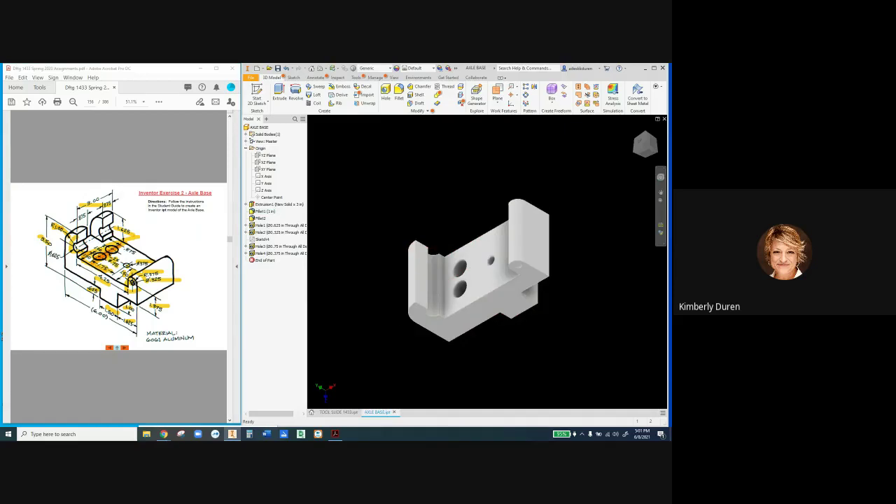
- Start a new sketch on the flat upper face containing the three holes and slice the graphics at the sketch plane
{"action": "key", "text": "alt+Tab"}
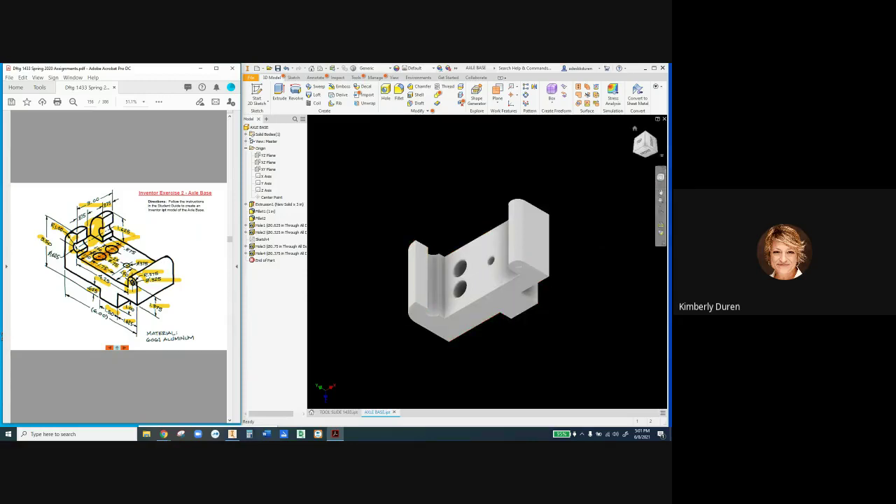
{"action": "left_click", "coordinate": [637, 147]}
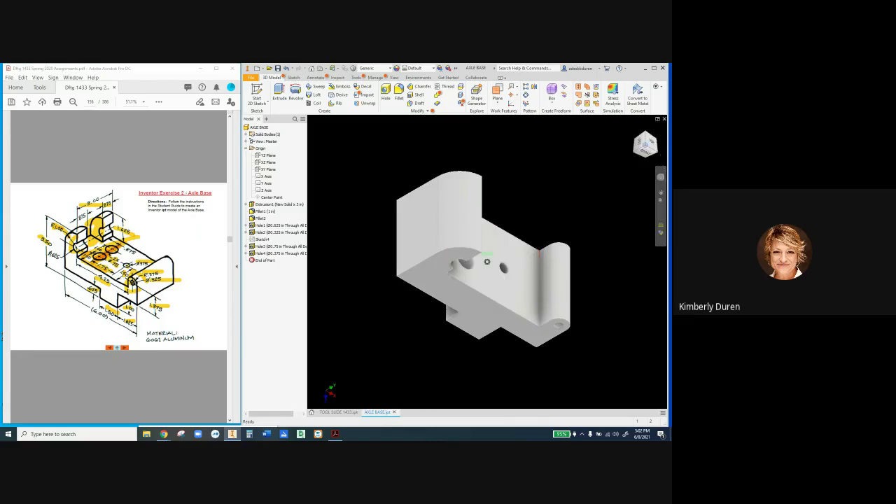
{"action": "left_click_drag", "start_coordinate": [646, 143], "coordinate": [634, 168]}
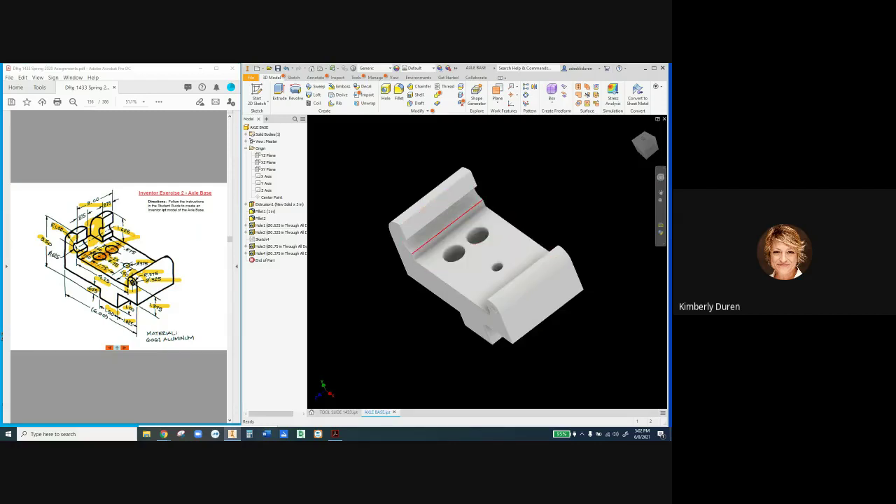
{"action": "left_click", "coordinate": [459, 266]}
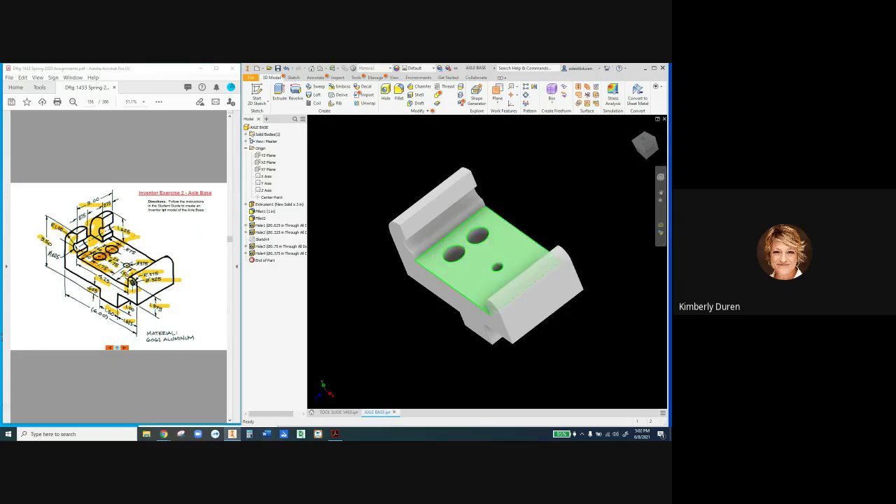
{"action": "key", "text": "s"}
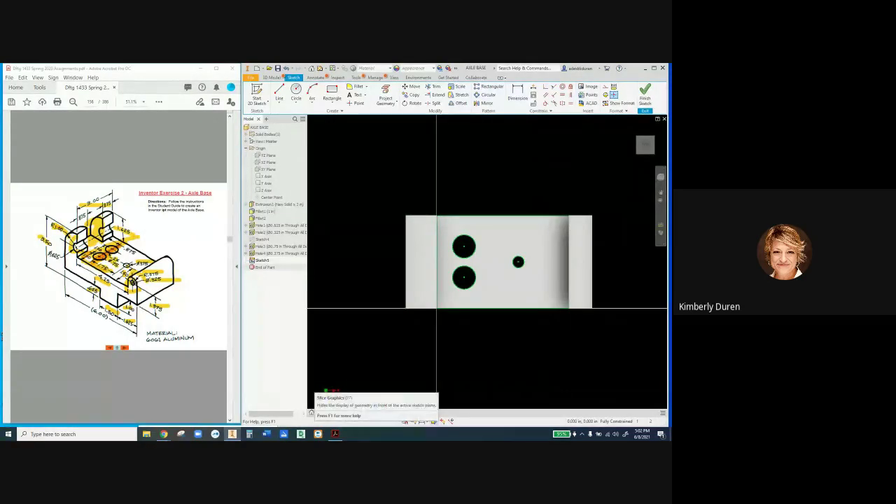
{"action": "left_click", "coordinate": [433, 420]}
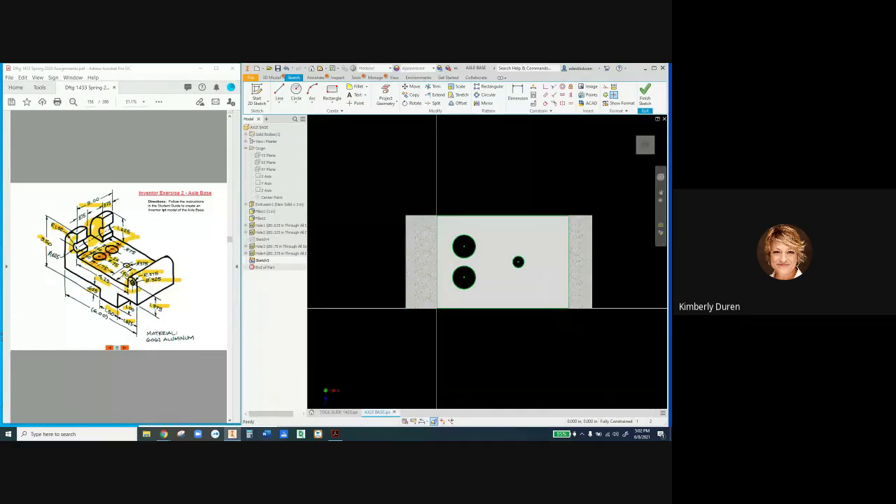
{"action": "scroll", "coordinate": [426, 261], "scroll_direction": "up", "scroll_amount": 3}
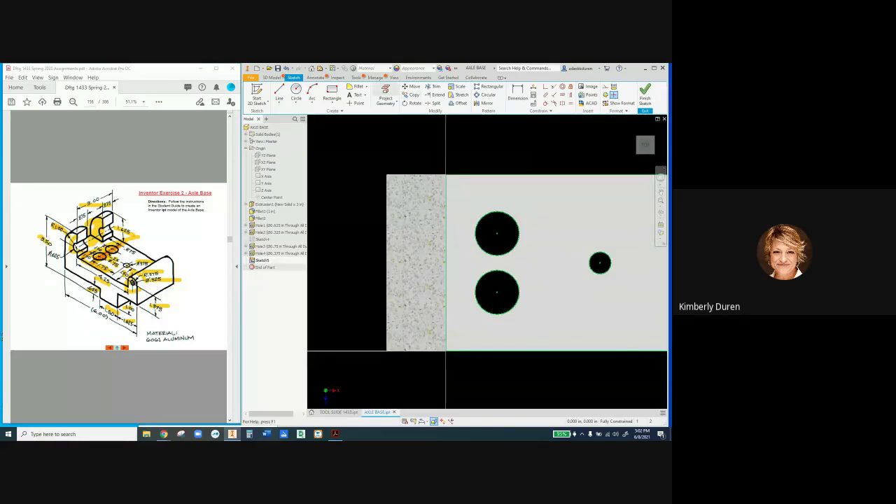
- Project the sliced raised end's outline and sketch a rectangle spanning its width, about 1 in wide by 1.29 in high
{"action": "left_click", "coordinate": [384, 96]}
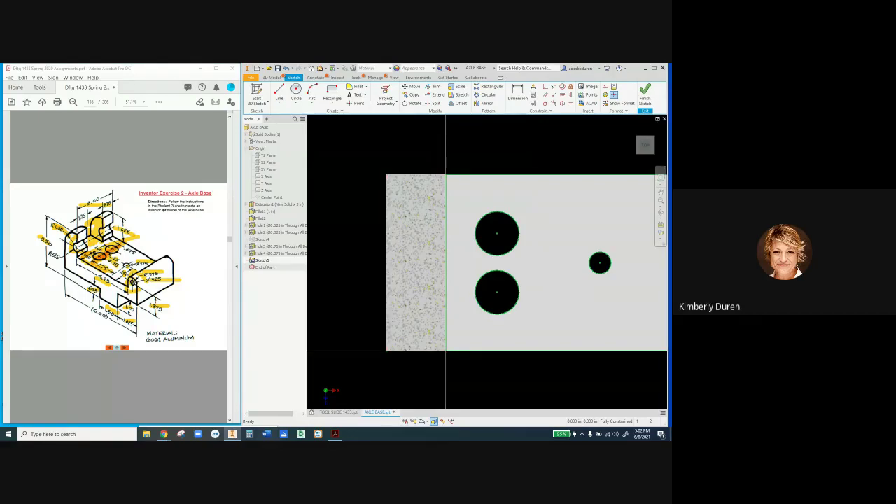
{"action": "left_click", "coordinate": [385, 96]}
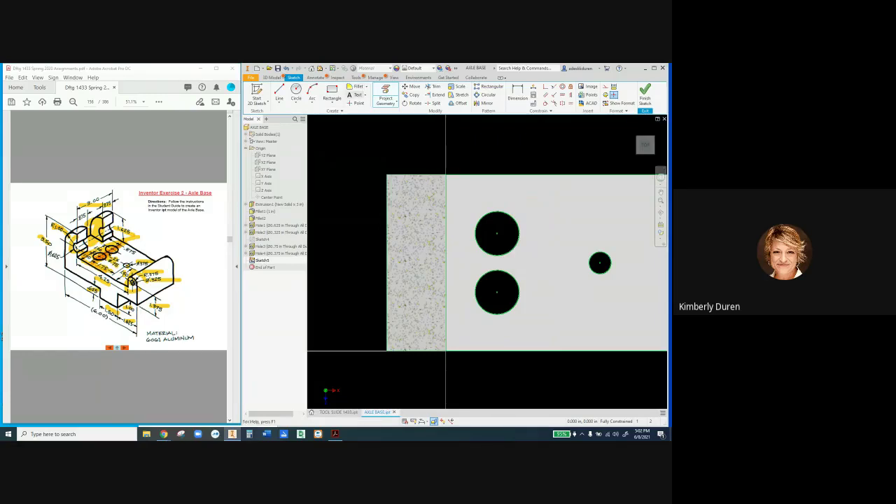
{"action": "left_click", "coordinate": [332, 91]}
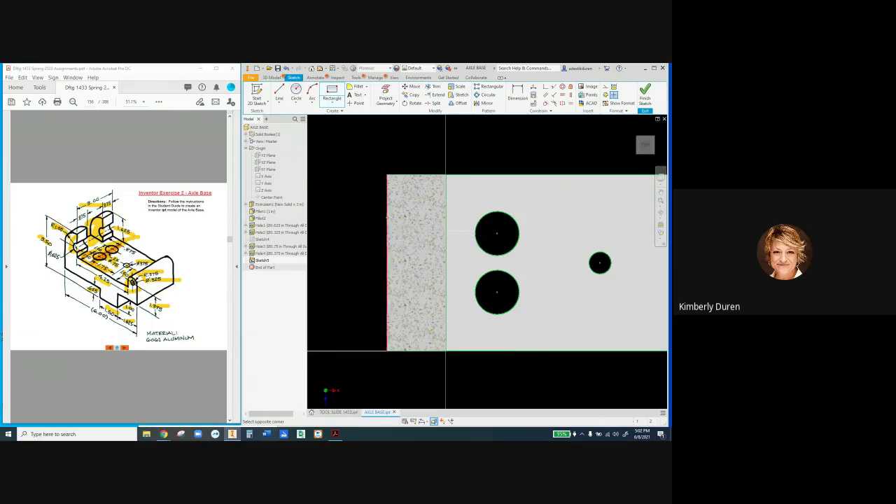
{"action": "left_click", "coordinate": [386, 217]}
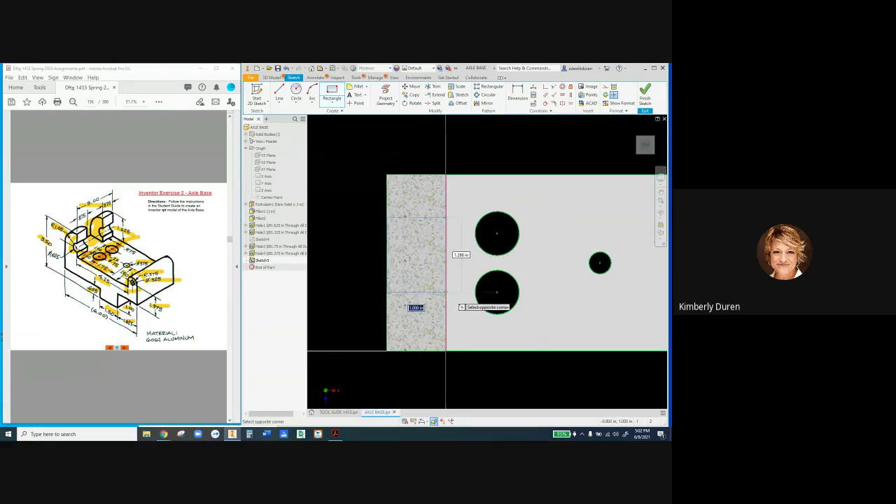
{"action": "left_click", "coordinate": [446, 293]}
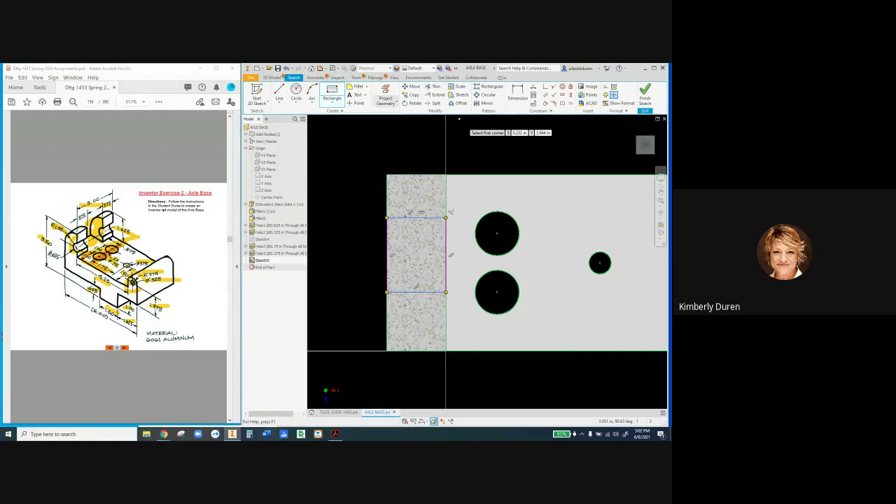
- Dimension the rectangle's upper edge 0.875 in from the block's upper edge
{"action": "left_click", "coordinate": [518, 94]}
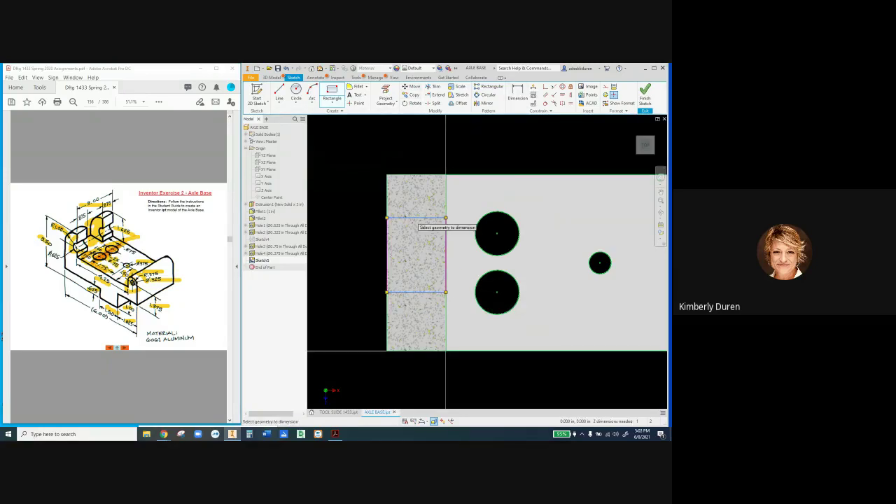
{"action": "left_click", "coordinate": [396, 218]}
{"action": "left_click", "coordinate": [403, 176]}
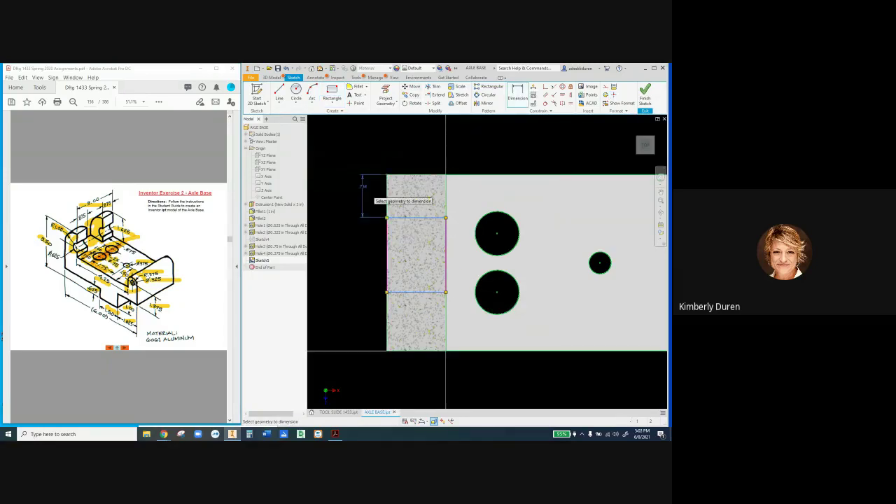
{"action": "left_click", "coordinate": [354, 199]}
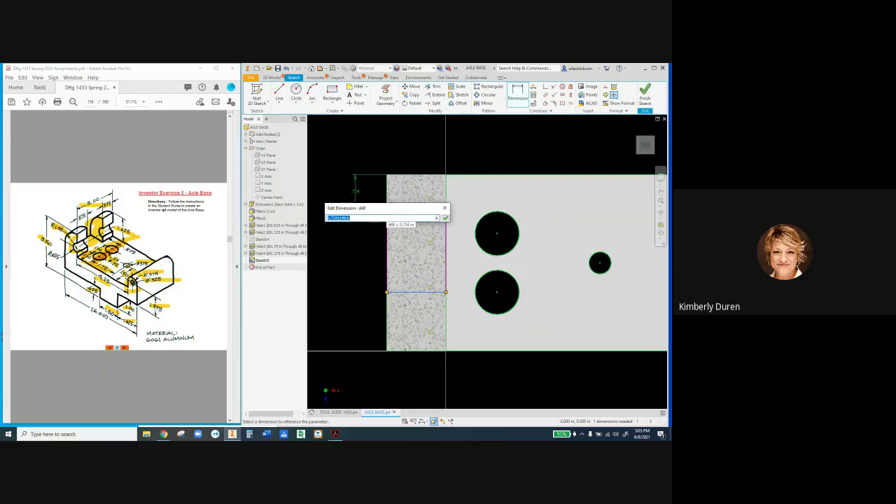
{"action": "type", "text": ".875"}
{"action": "key", "text": "Return"}
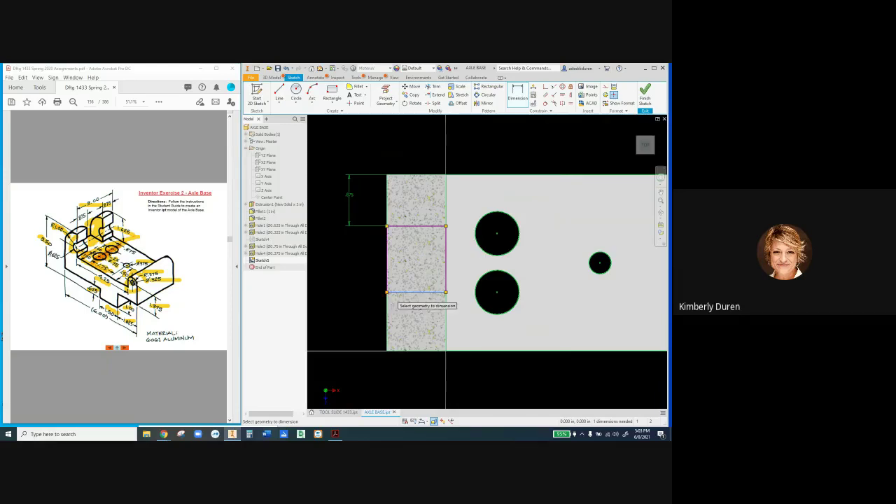
- Dimension the rectangle's lower edge 0.875 in from the block's lower edge
{"action": "left_click", "coordinate": [393, 293]}
{"action": "left_click", "coordinate": [383, 350]}
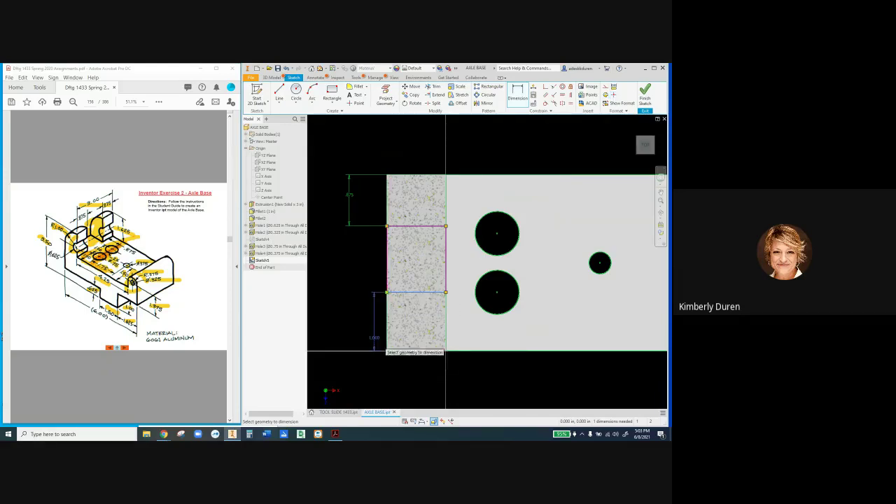
{"action": "left_click", "coordinate": [354, 329]}
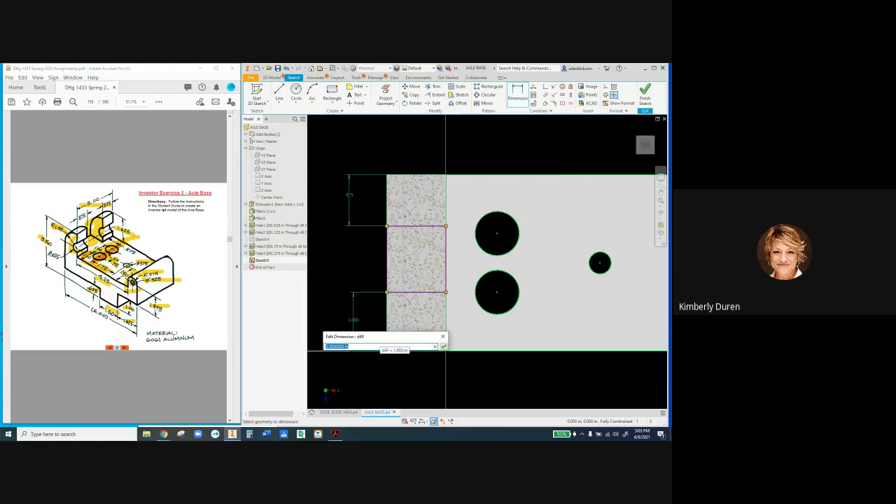
{"action": "type", "text": "1"}
{"action": "key", "text": "Return"}
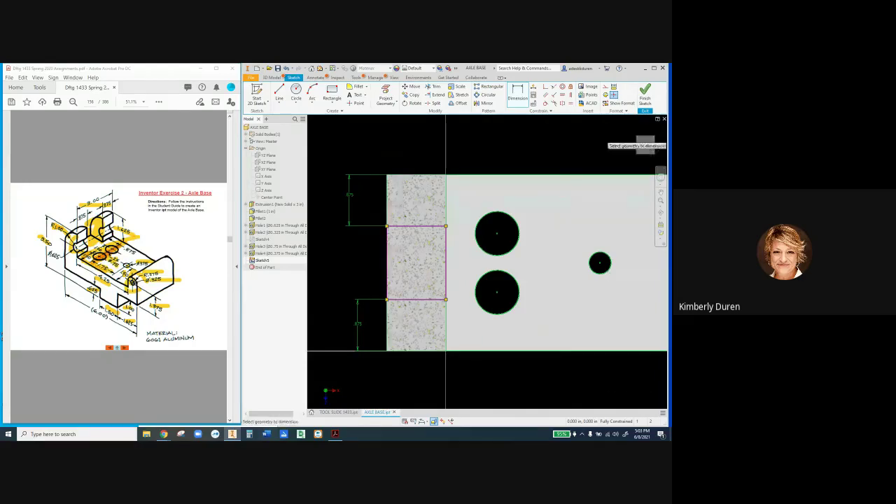
{"action": "left_click_drag", "start_coordinate": [644, 144], "coordinate": [641, 147]}
{"action": "left_click", "coordinate": [634, 128]}
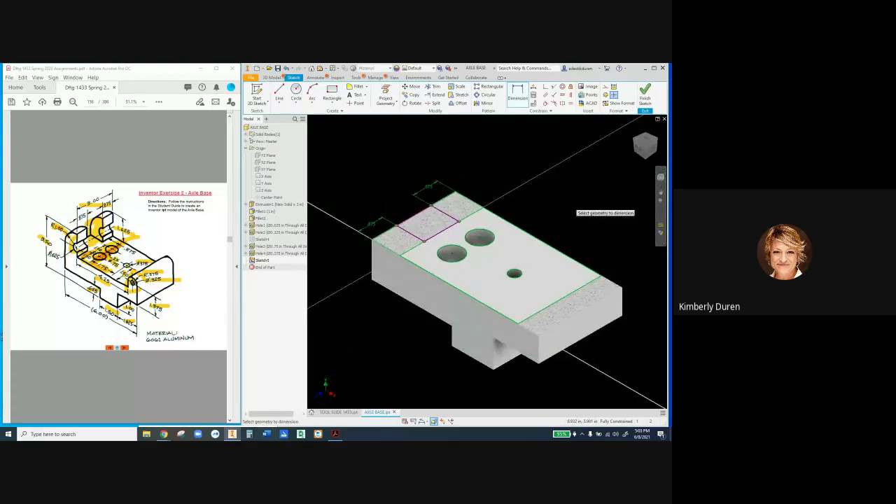
{"action": "key", "text": "e"}
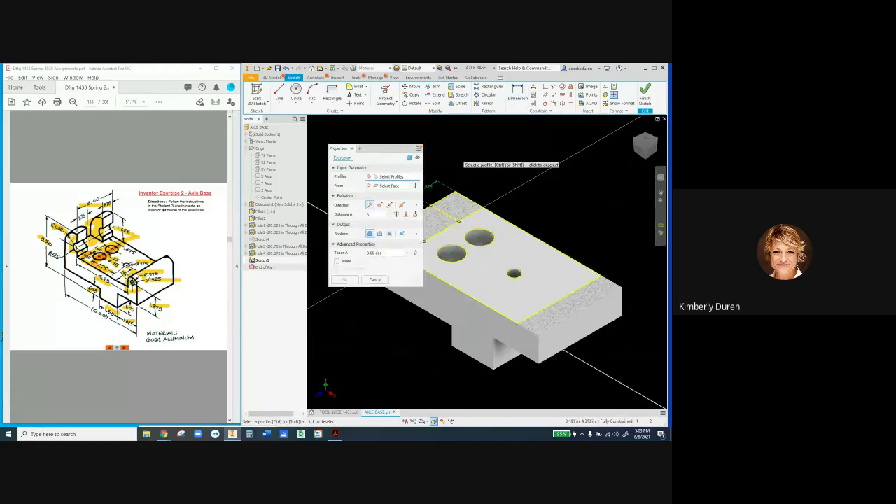
{"action": "mouse_move", "coordinate": [339, 148]}
{"action": "left_mouse_down"}
{"action": "mouse_move", "coordinate": [301, 162]}
{"action": "mouse_move", "coordinate": [313, 272]}
{"action": "left_mouse_up"}
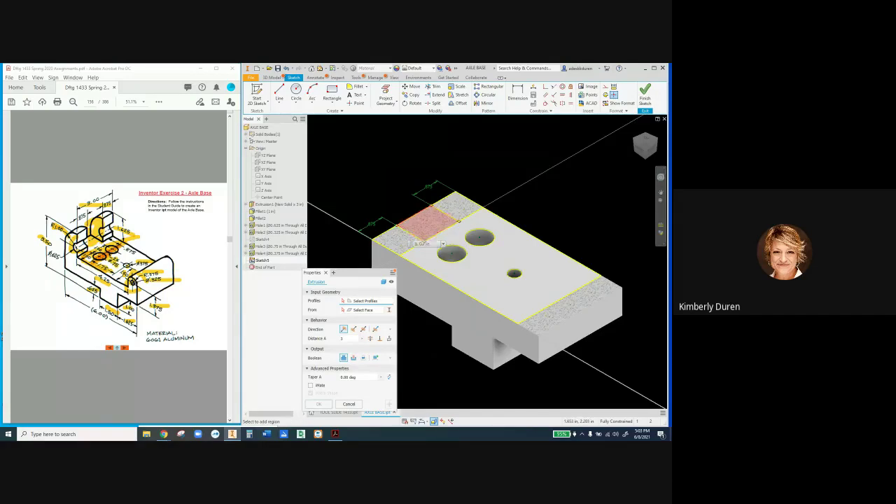
{"action": "left_click", "coordinate": [427, 231]}
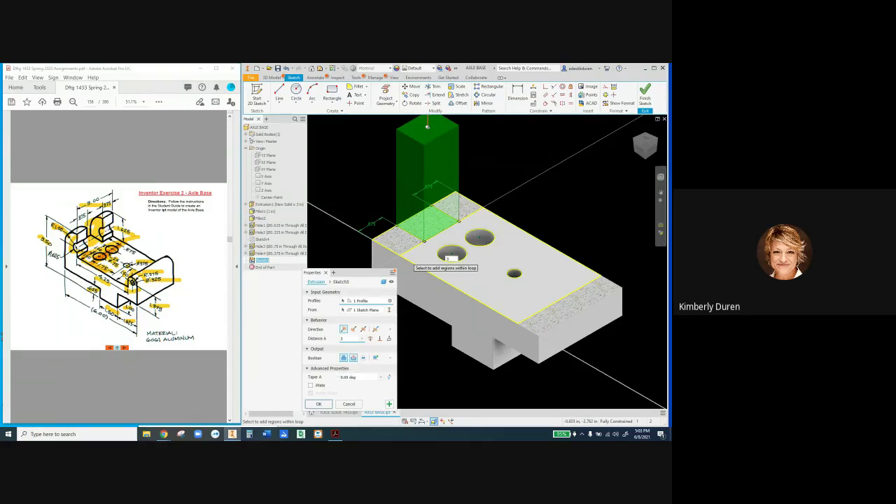
{"action": "left_click", "coordinate": [352, 358]}
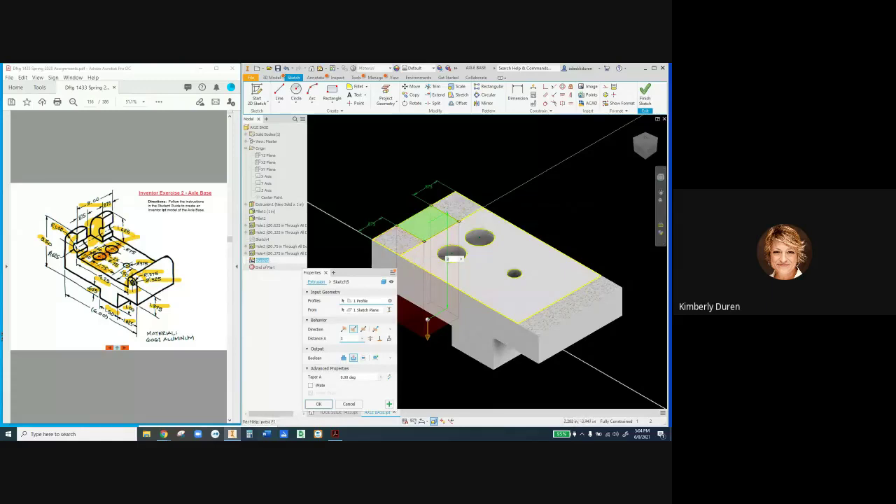
{"action": "key", "text": "Return"}
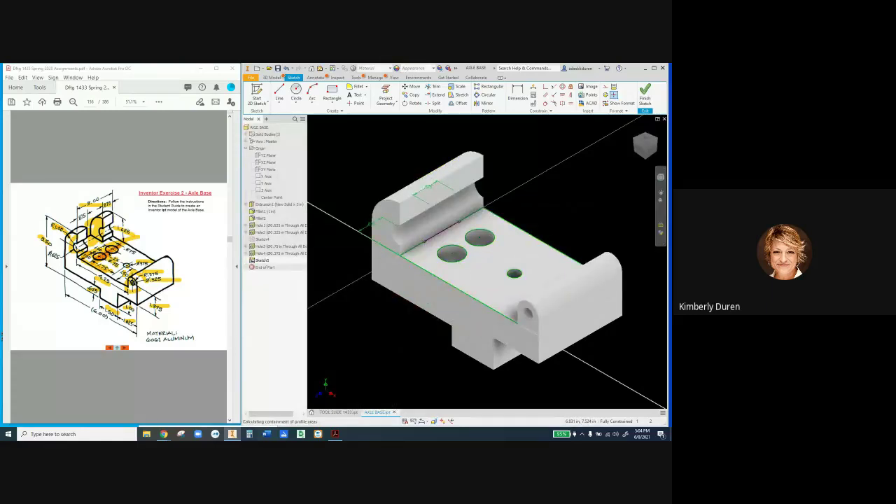
- Extrude the rectangle upward as a through-all cut, opening a gap in the middle of the raised hooked end
{"action": "key", "text": "e"}
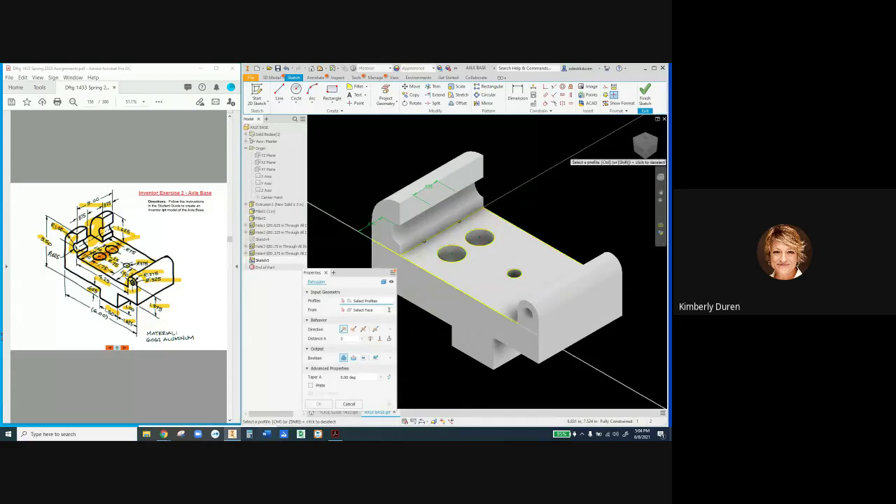
{"action": "left_click", "coordinate": [424, 240]}
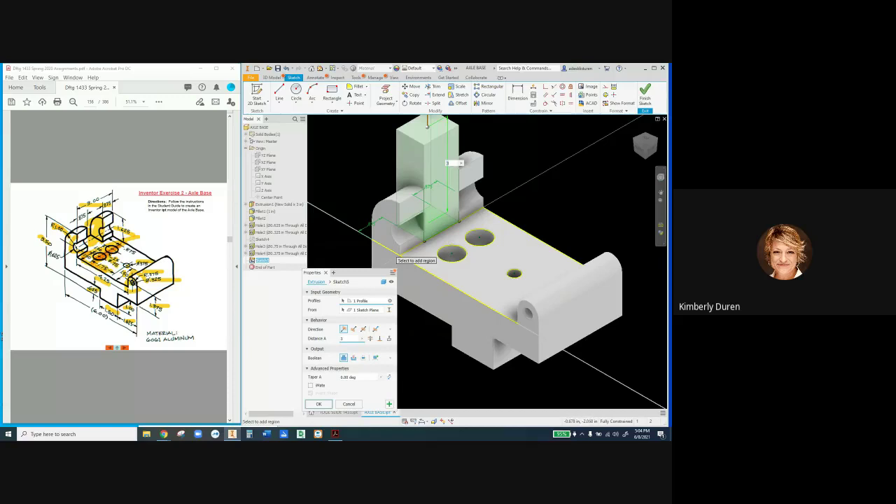
{"action": "left_click", "coordinate": [370, 338]}
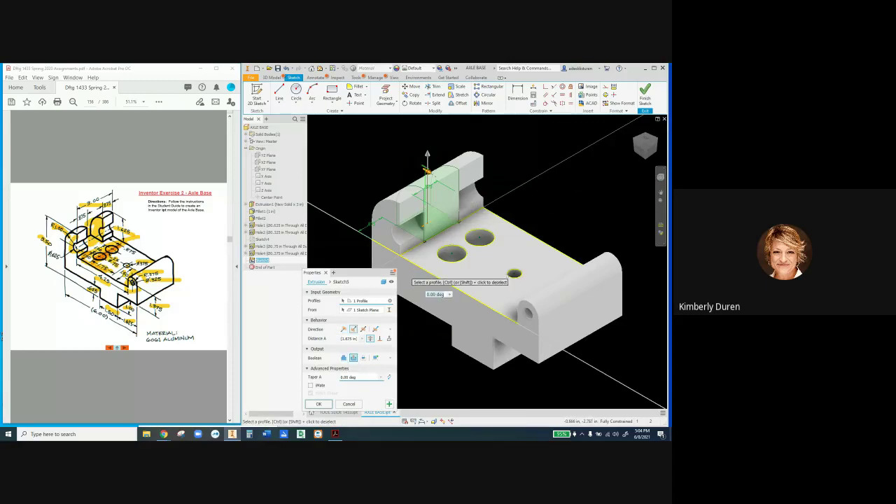
{"action": "left_click", "coordinate": [352, 358]}
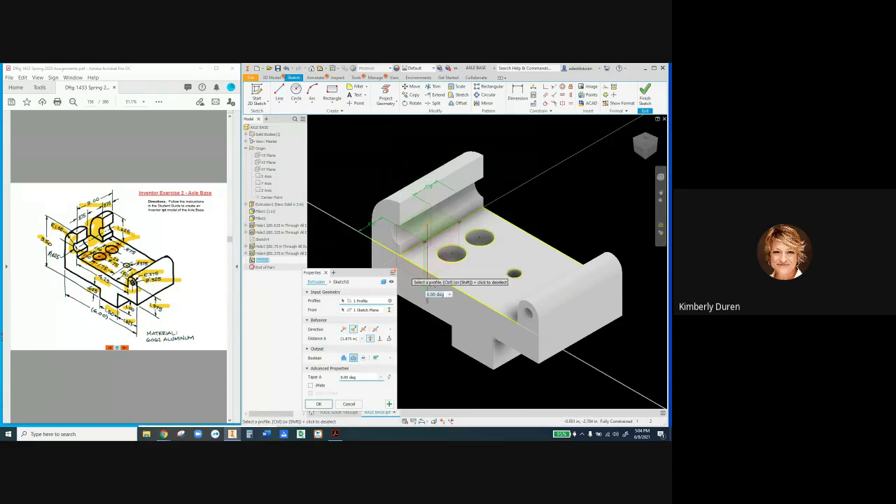
{"action": "left_click", "coordinate": [343, 329]}
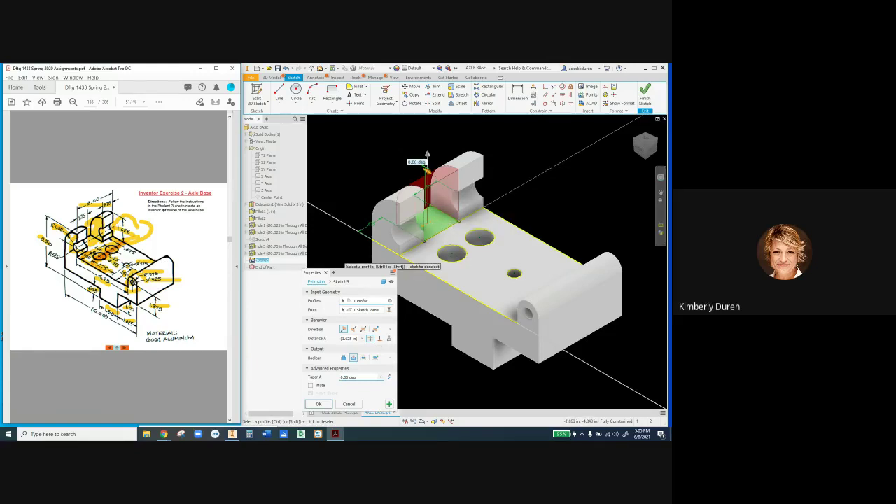
{"action": "left_click", "coordinate": [343, 264]}
{"action": "key", "text": "Return"}
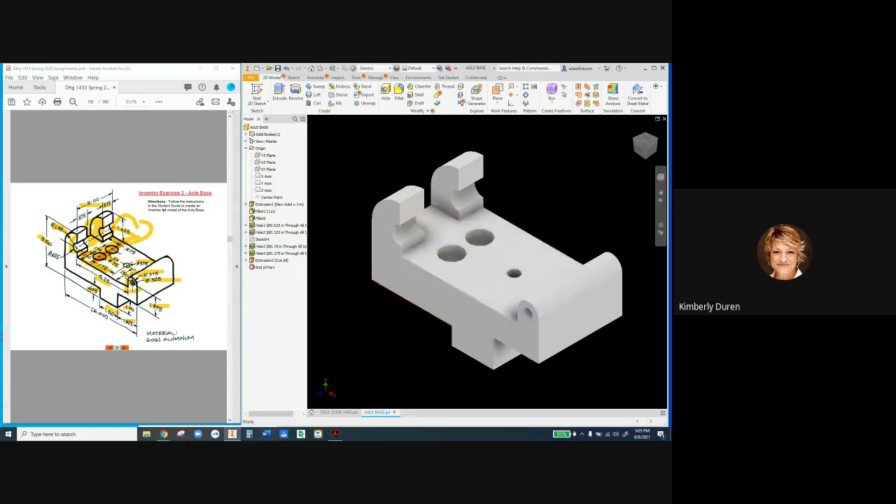
- Switch to Adobe Acrobat and highlight the 6061 aluminum material note on the exercise drawing
{"action": "key", "text": "alt+Tab"}
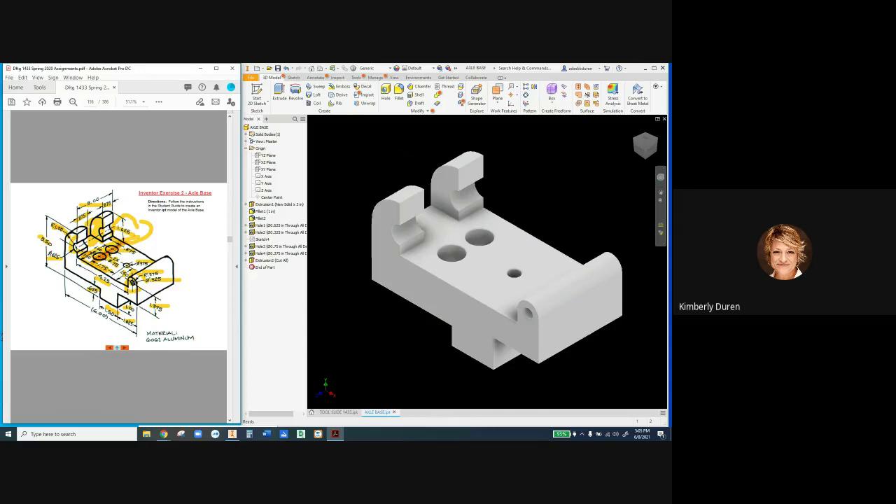
{"action": "key", "text": "alt+Tab"}
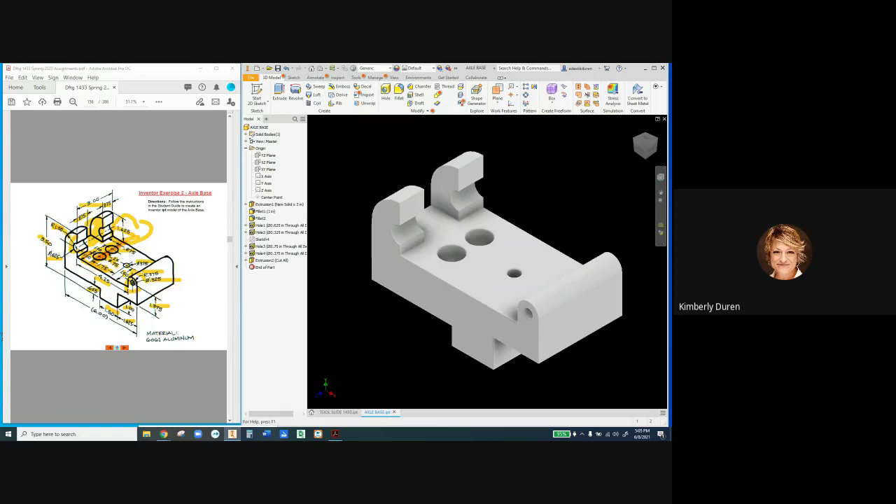
{"action": "left_click_drag", "start_coordinate": [148, 341], "coordinate": [197, 339]}
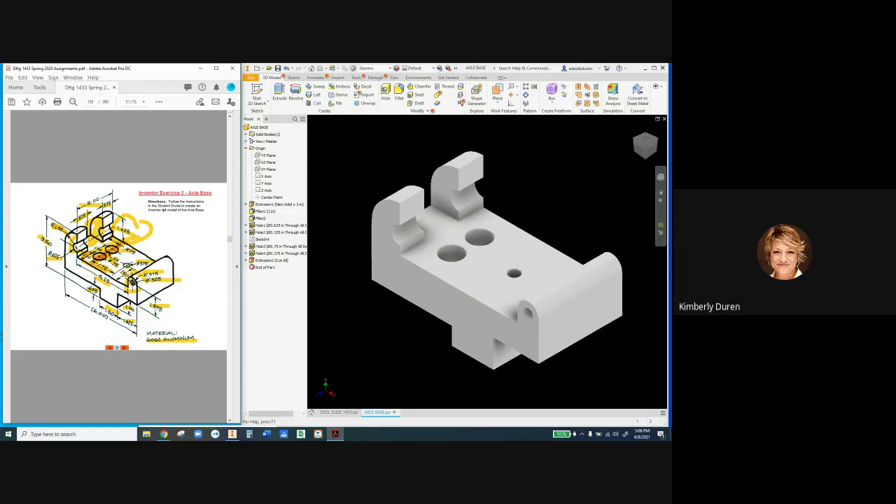
- Switch back to Inventor, assign the Aluminum 6061 material to the part, and set its appearance to Anodized - Blue
{"action": "left_click", "coordinate": [353, 69]}
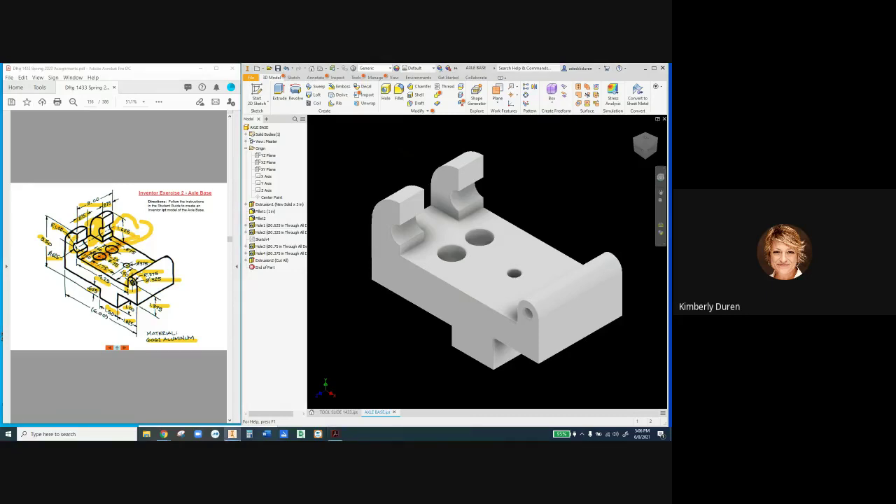
{"action": "left_click", "coordinate": [367, 68]}
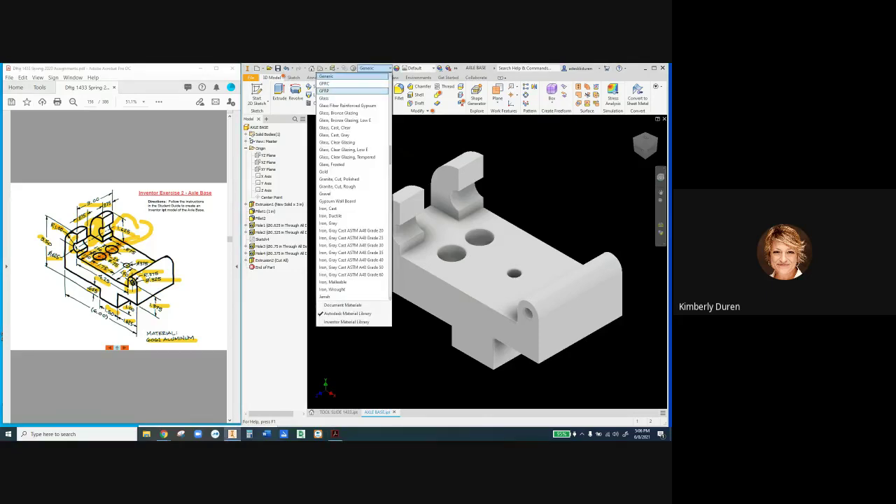
{"action": "scroll", "coordinate": [343, 90], "scroll_direction": "up", "scroll_amount": 10}
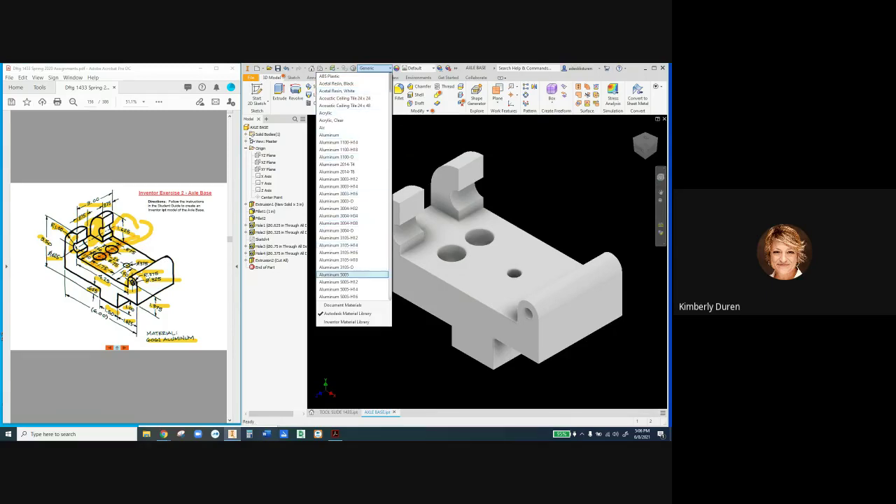
{"action": "scroll", "coordinate": [350, 210], "scroll_direction": "down", "scroll_amount": 2}
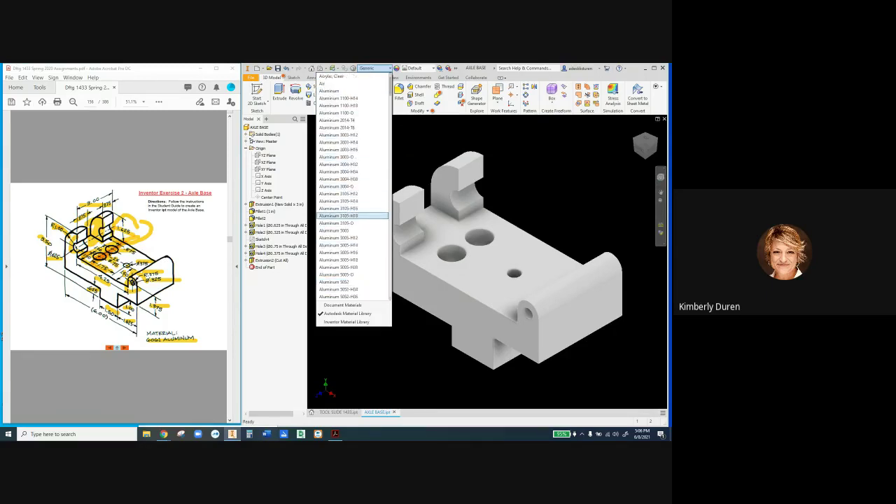
{"action": "scroll", "coordinate": [350, 252], "scroll_direction": "down", "scroll_amount": 4}
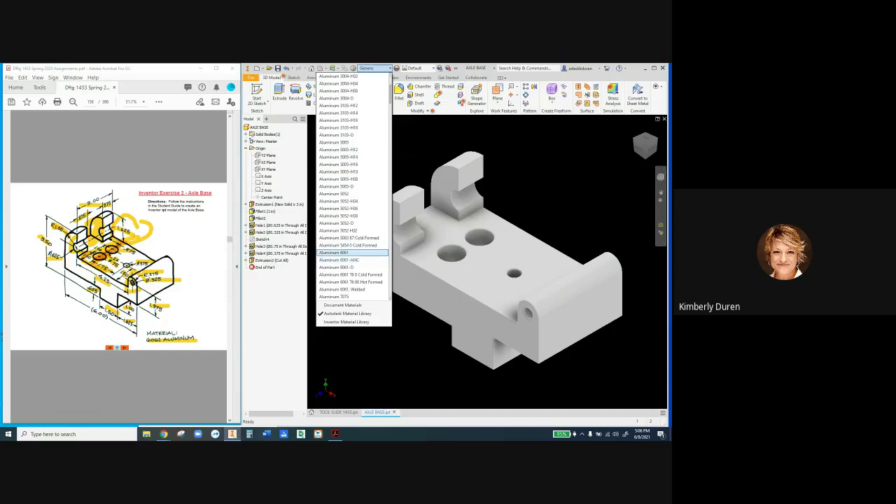
{"action": "left_click", "coordinate": [343, 252]}
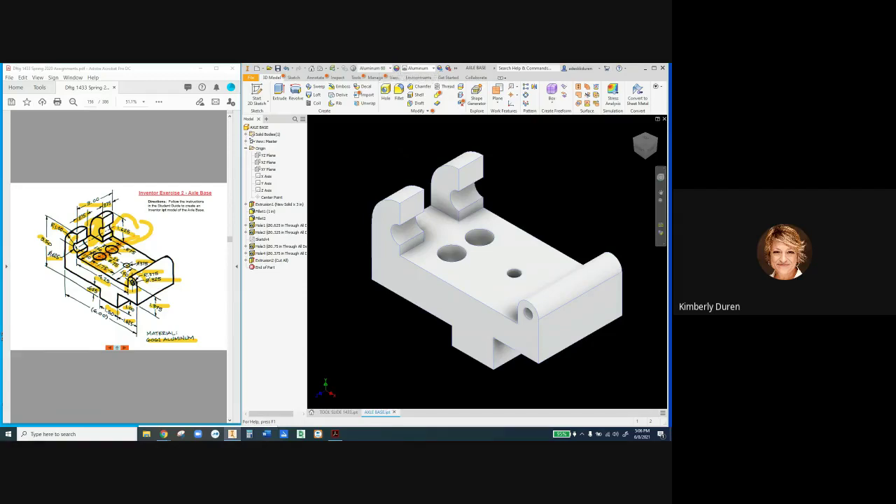
{"action": "left_click", "coordinate": [420, 68]}
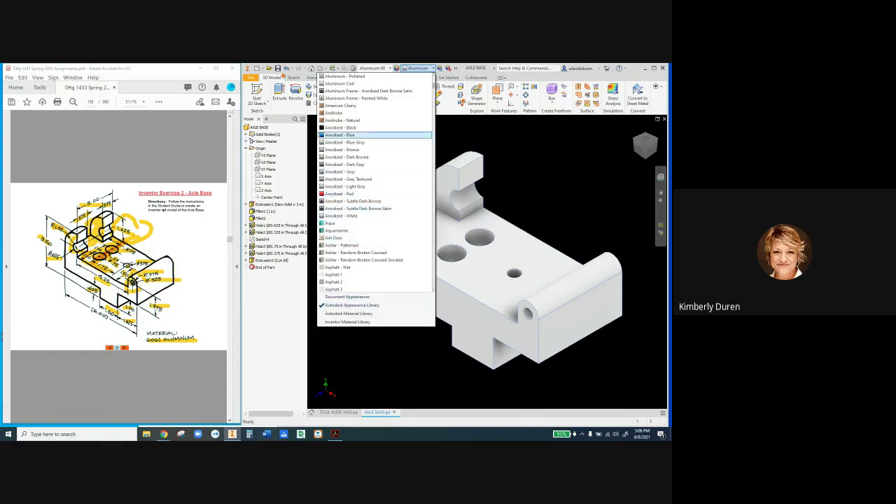
{"action": "left_click", "coordinate": [343, 134]}
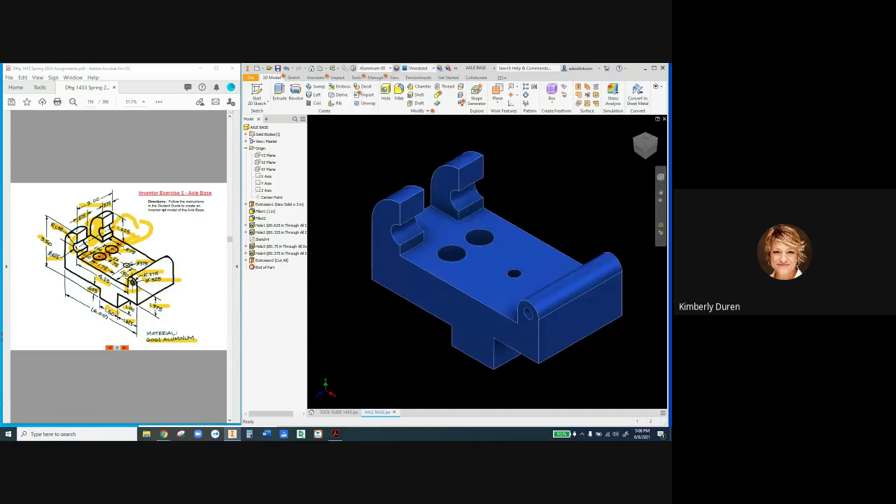